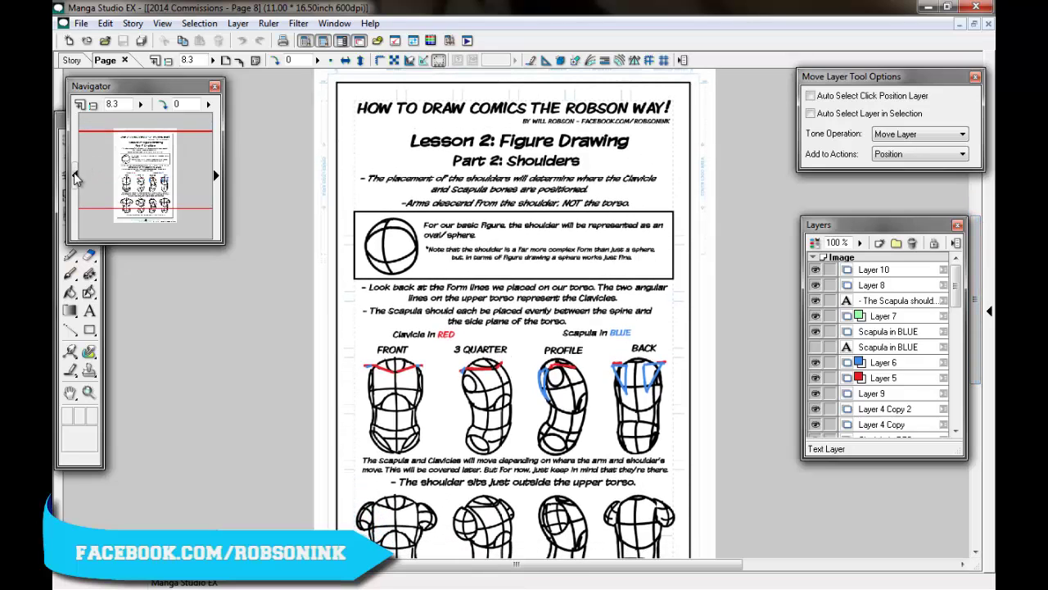
Open page 6 of the story, Lesson 1: Form, and look over its objects and their combinations
{"action": "left_click", "coordinate": [71, 60]}
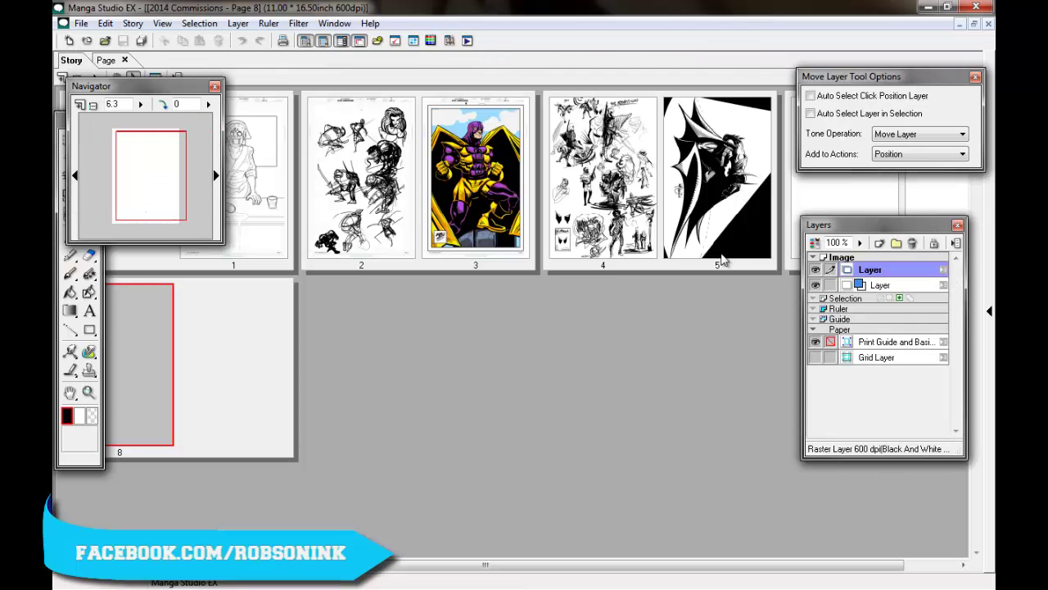
{"action": "double_click", "coordinate": [859, 176]}
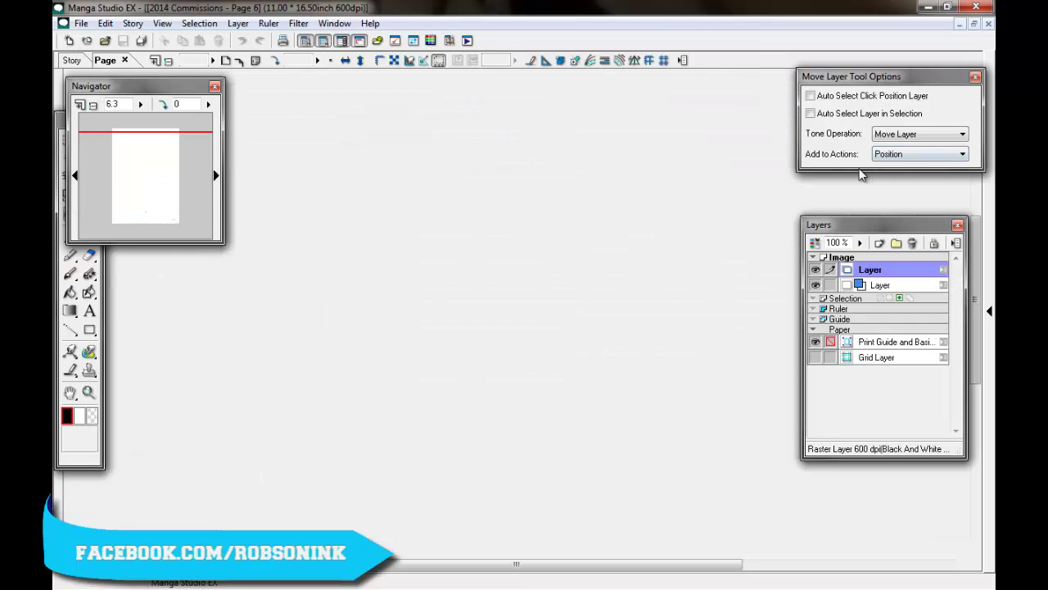
{"action": "left_click_drag", "start_coordinate": [977, 267], "coordinate": [977, 270]}
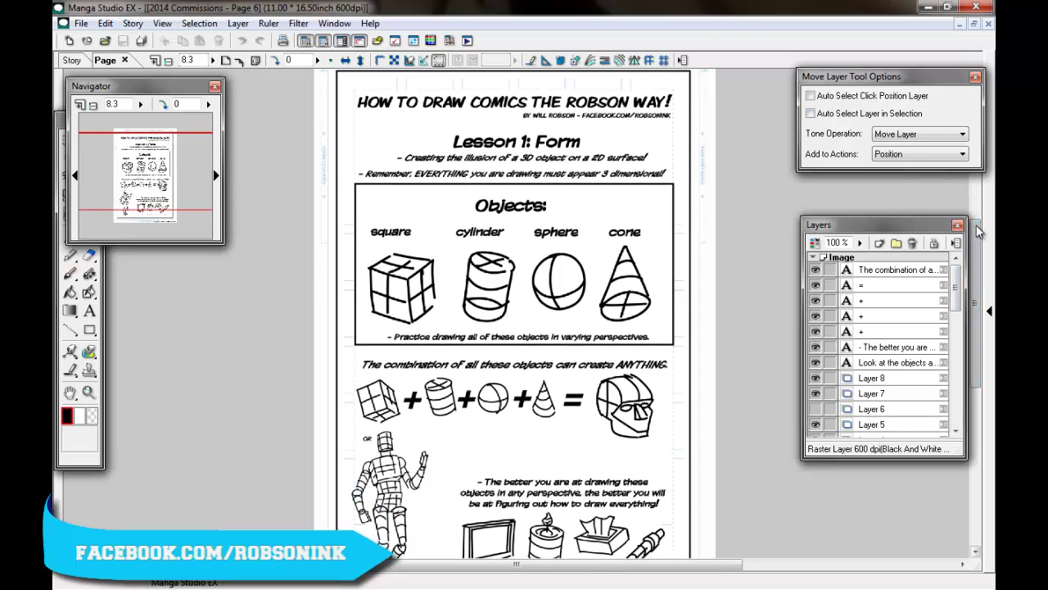
{"action": "mouse_move", "coordinate": [981, 233]}
{"action": "left_mouse_down"}
{"action": "mouse_move", "coordinate": [981, 262]}
{"action": "mouse_move", "coordinate": [988, 245]}
{"action": "left_mouse_up"}
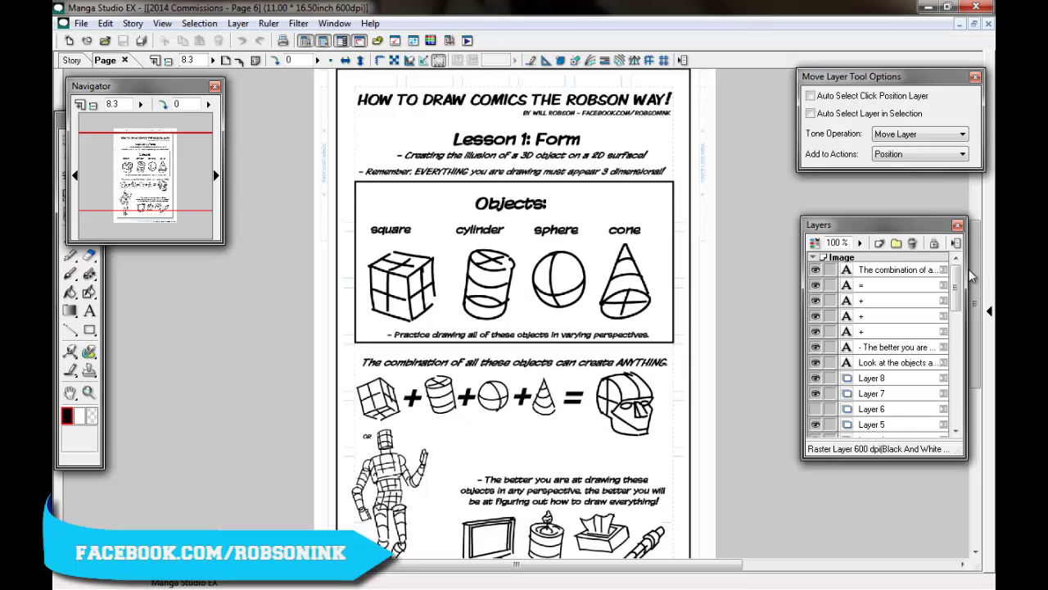
{"action": "scroll", "coordinate": [985, 311], "scroll_direction": "down", "scroll_amount": 3}
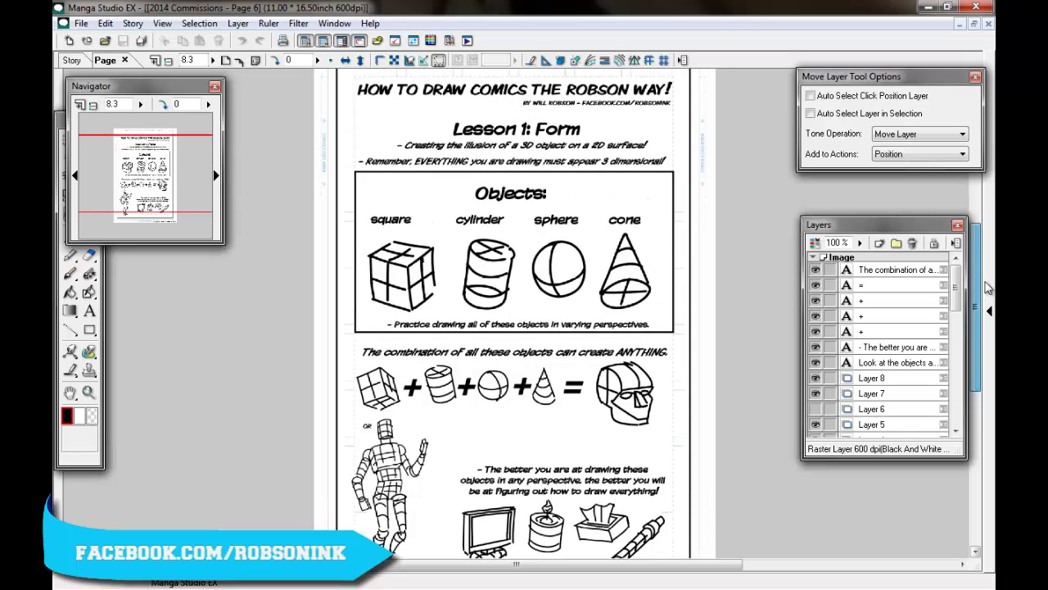
{"action": "scroll", "coordinate": [985, 323], "scroll_direction": "up", "scroll_amount": 3}
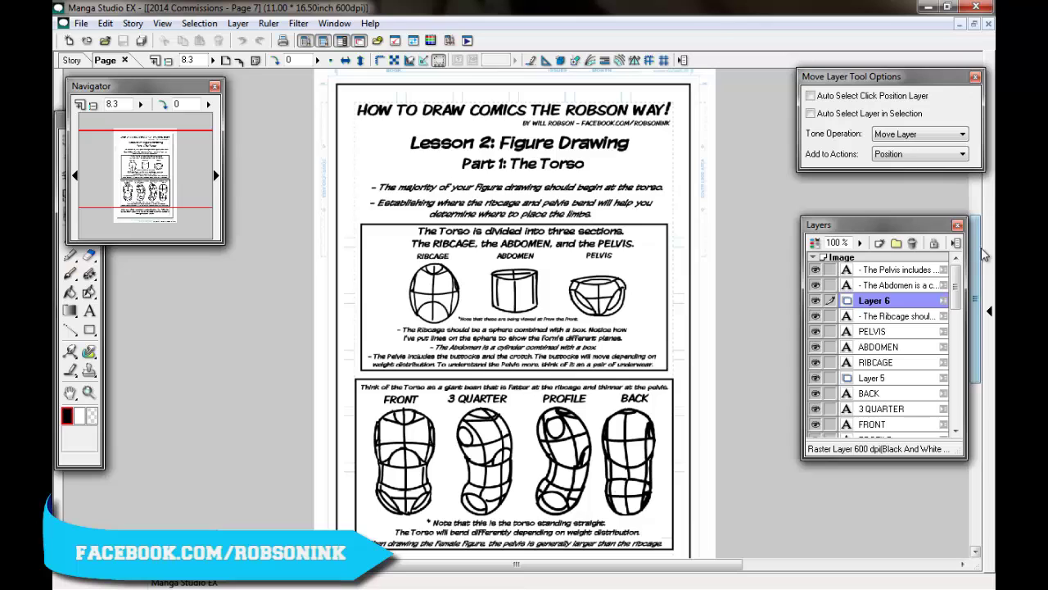
Read through the Lesson 2 torso page, from its title down to the closing note about practising form
{"action": "scroll", "coordinate": [982, 255], "scroll_direction": "down", "scroll_amount": 2}
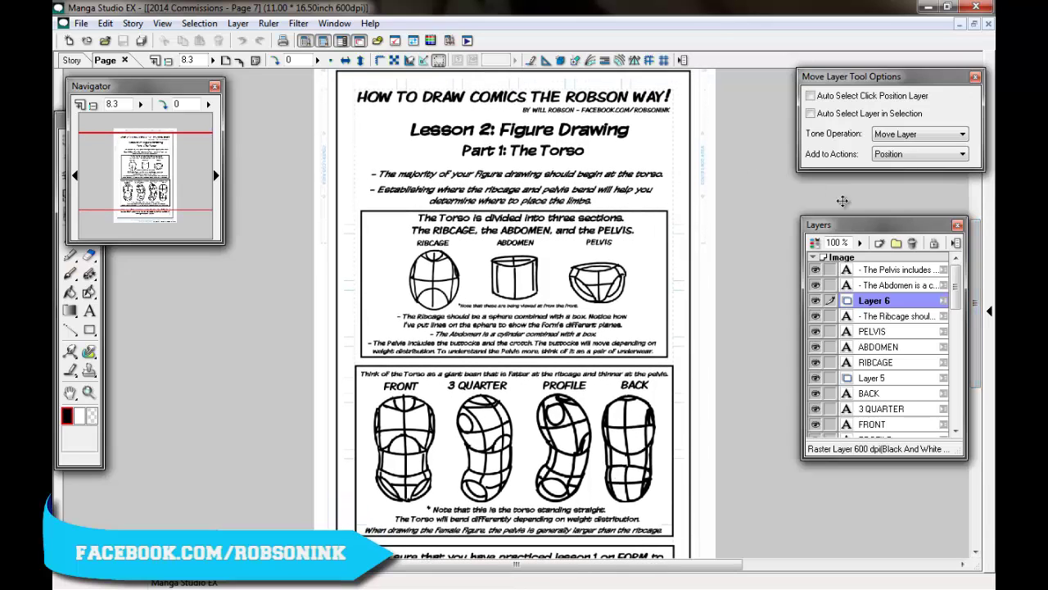
{"action": "scroll", "coordinate": [979, 262], "scroll_direction": "down", "scroll_amount": 5}
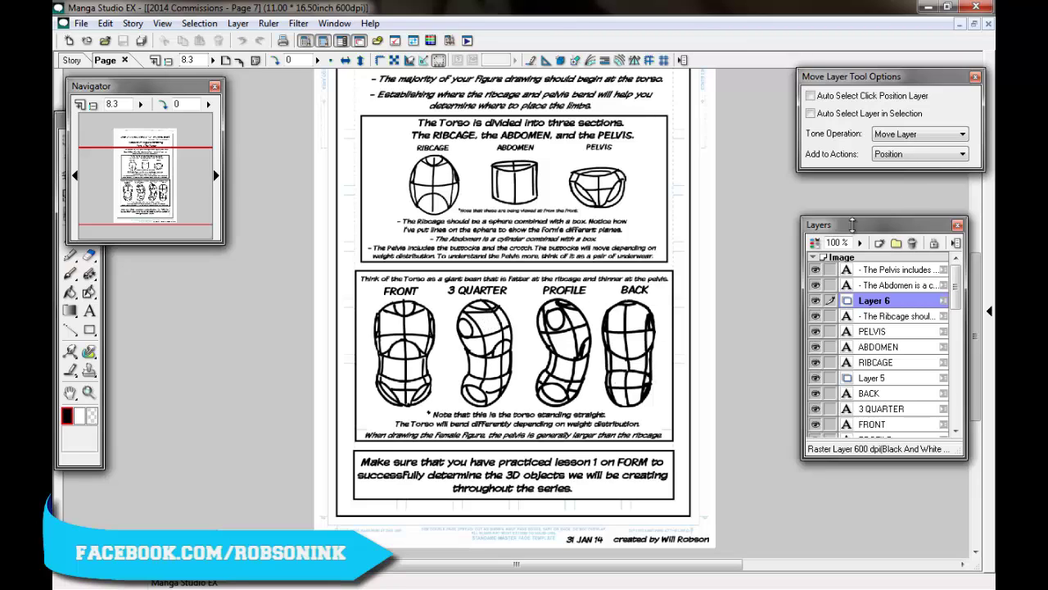
{"action": "scroll", "coordinate": [977, 317], "scroll_direction": "down", "scroll_amount": 3}
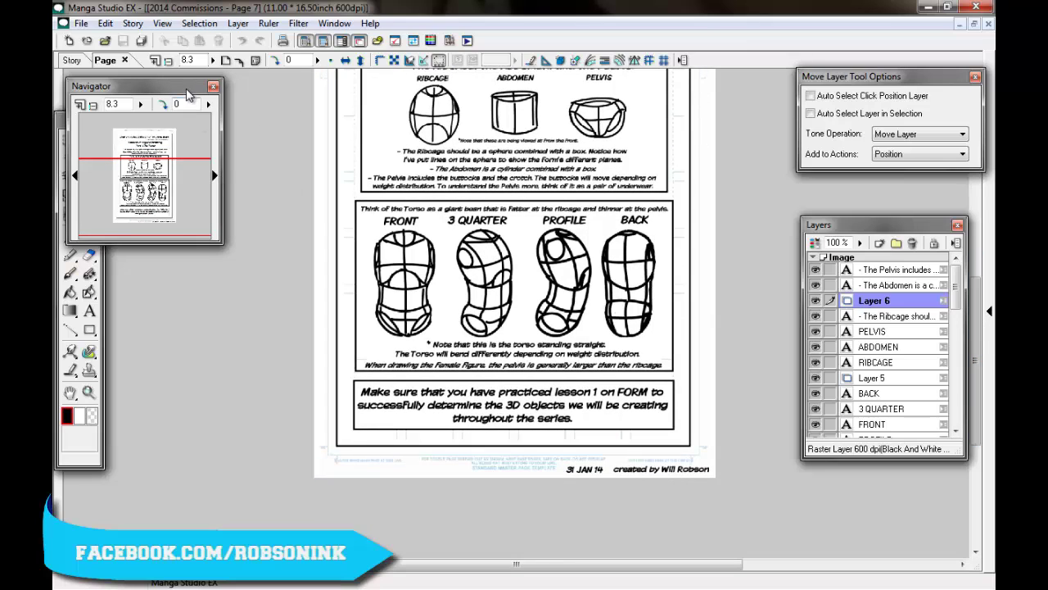
Go to page 8, the Shoulders lesson, and show its title section at 12.1% zoom
{"action": "left_click_drag", "start_coordinate": [187, 86], "coordinate": [212, 94]}
{"action": "left_click", "coordinate": [240, 181]}
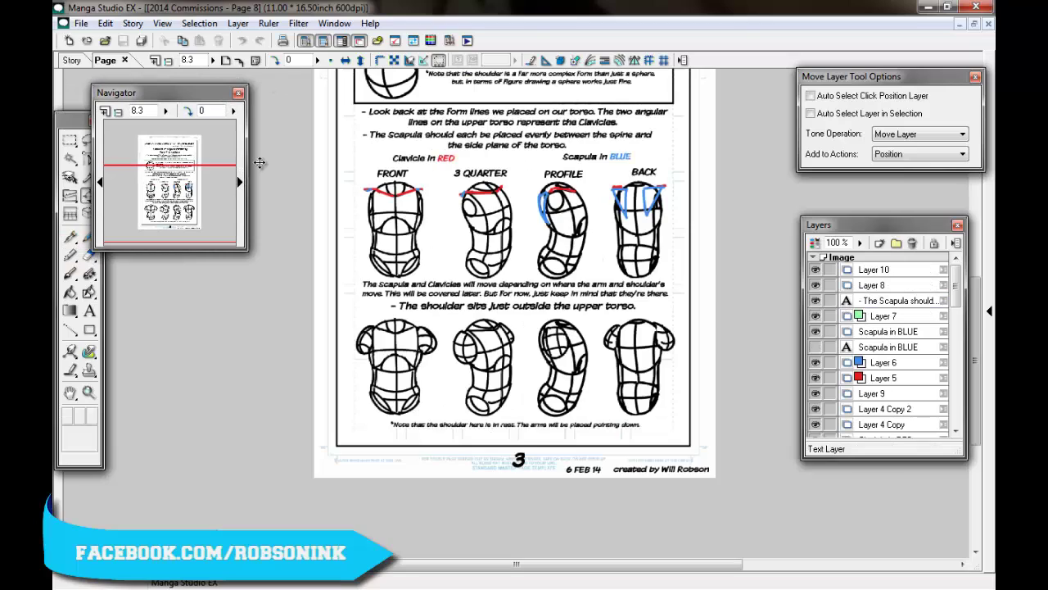
{"action": "scroll", "coordinate": [985, 286], "scroll_direction": "up", "scroll_amount": 3}
{"action": "left_click_drag", "start_coordinate": [985, 286], "coordinate": [974, 233]}
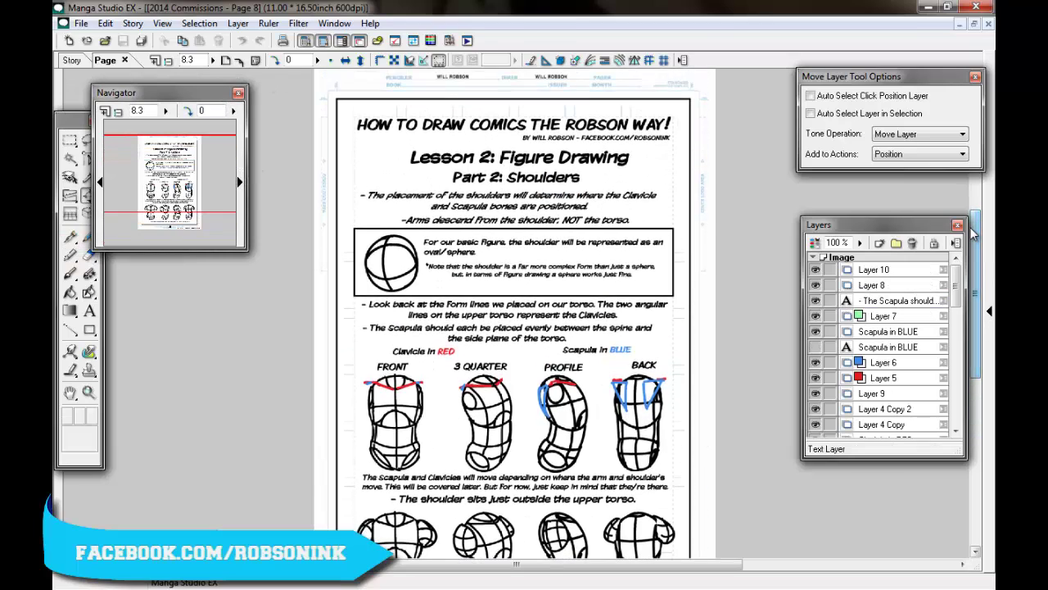
{"action": "scroll", "coordinate": [972, 233], "scroll_direction": "up", "scroll_amount": 4}
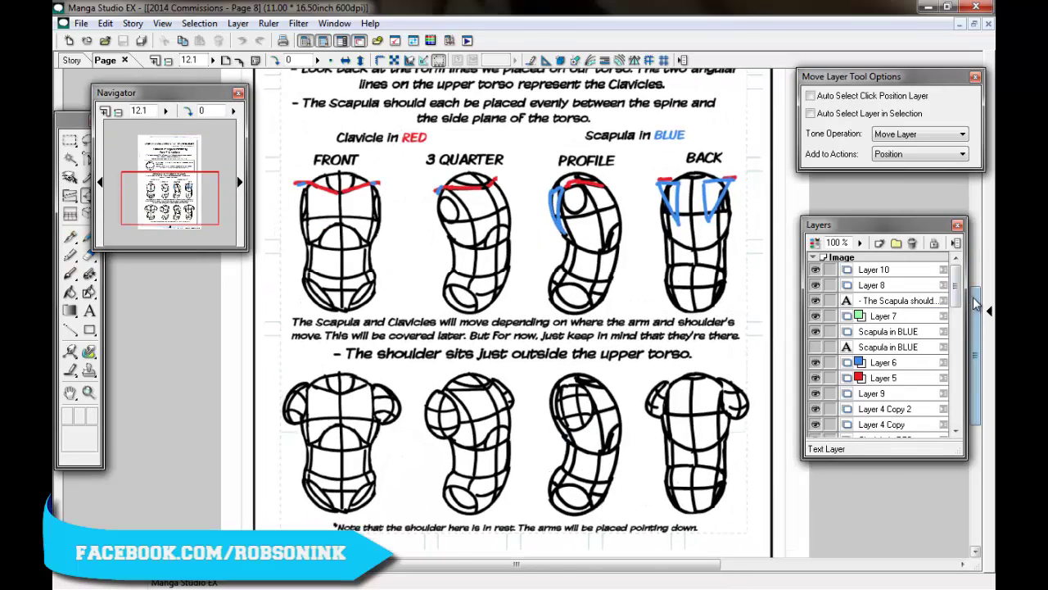
{"action": "left_click_drag", "start_coordinate": [975, 299], "coordinate": [986, 194]}
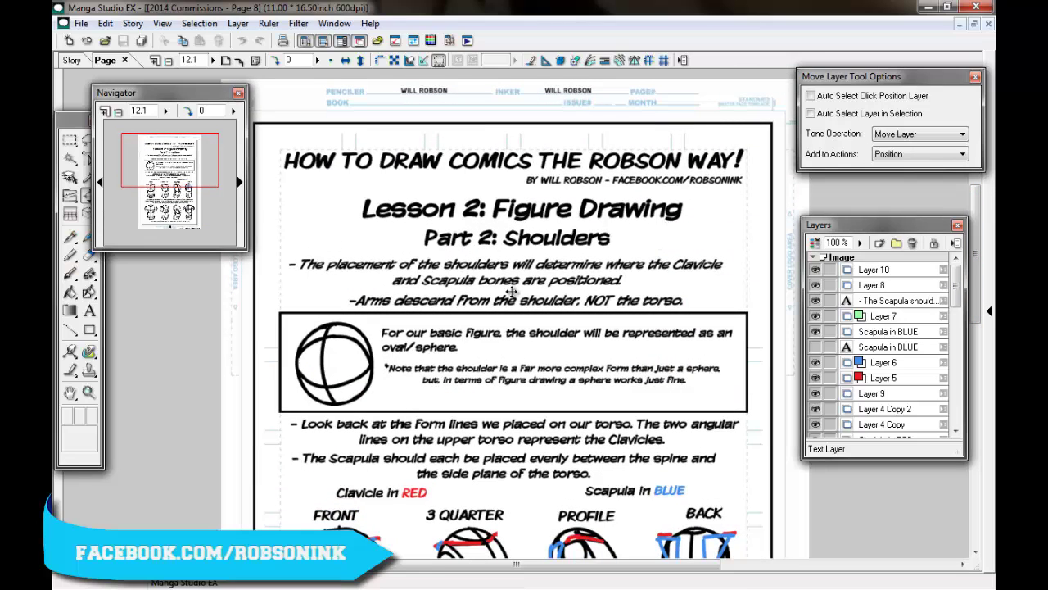
Look over the Shoulders page, from the shoulder sphere notes to the torso diagrams with shoulders attached
{"action": "left_click_drag", "start_coordinate": [974, 219], "coordinate": [962, 233]}
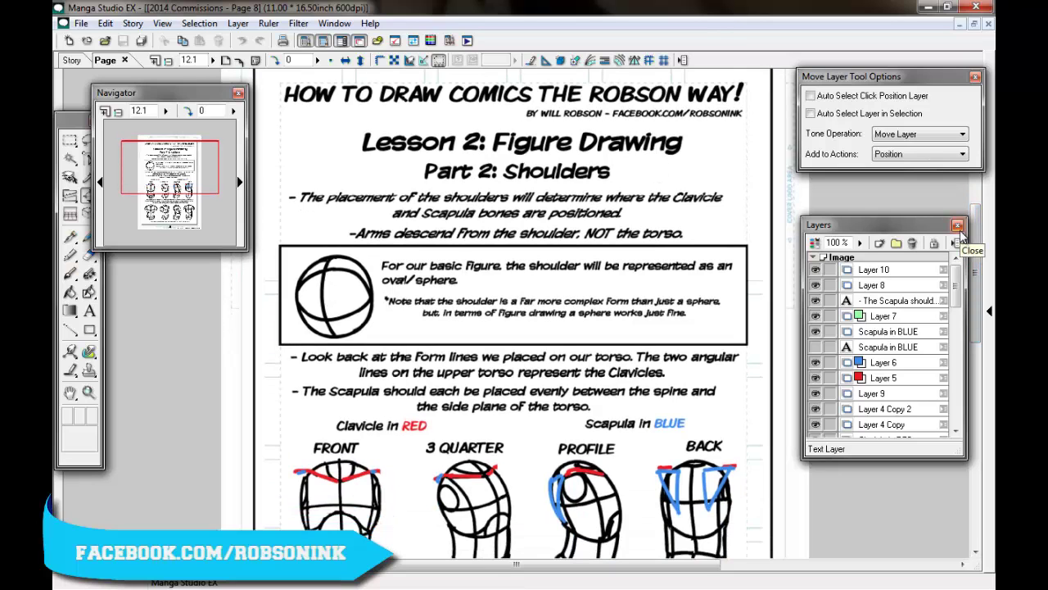
{"action": "left_click_drag", "start_coordinate": [978, 248], "coordinate": [980, 273]}
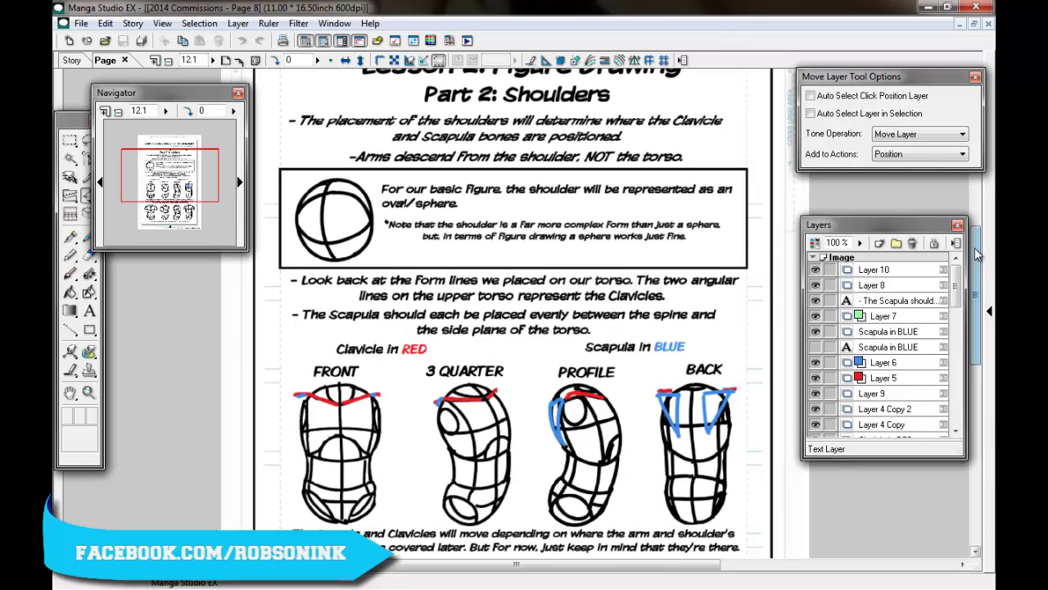
{"action": "left_click_drag", "start_coordinate": [976, 254], "coordinate": [987, 229]}
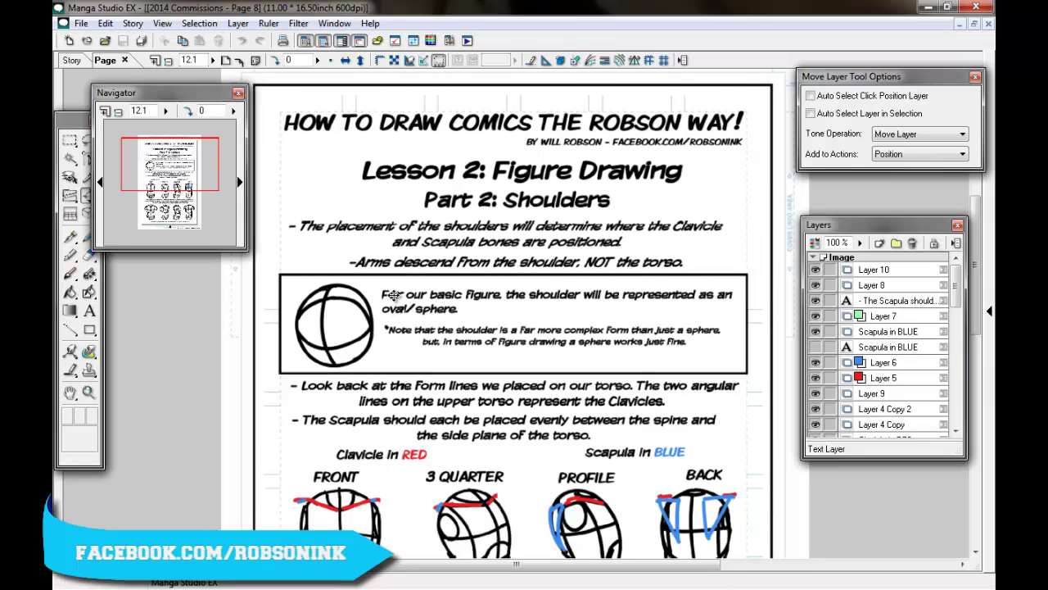
{"action": "left_click_drag", "start_coordinate": [974, 224], "coordinate": [969, 316]}
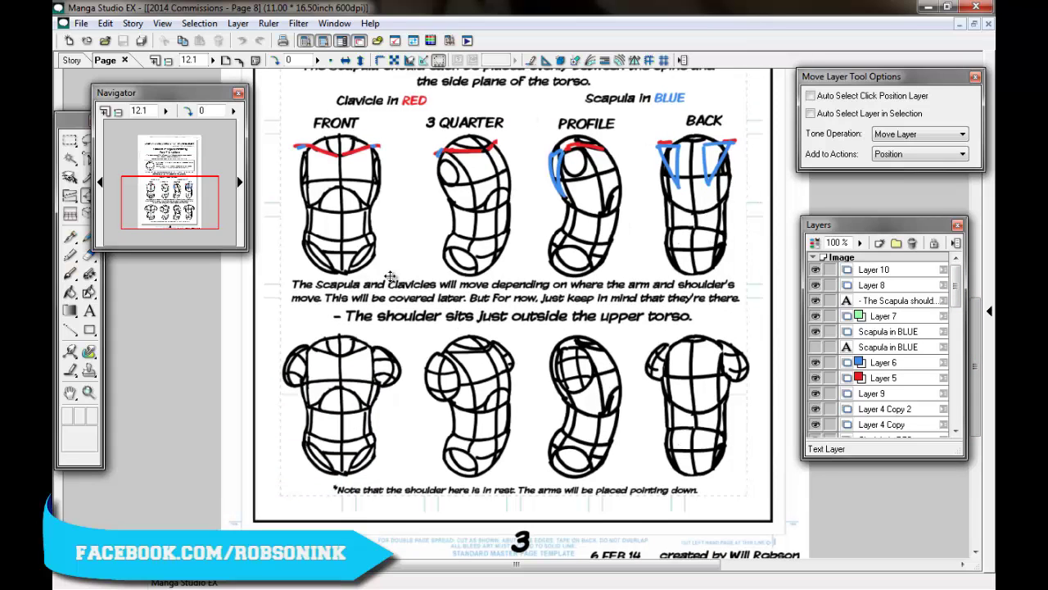
{"action": "left_click_drag", "start_coordinate": [977, 308], "coordinate": [961, 194]}
{"action": "scroll", "coordinate": [961, 194], "scroll_direction": "down", "scroll_amount": 4}
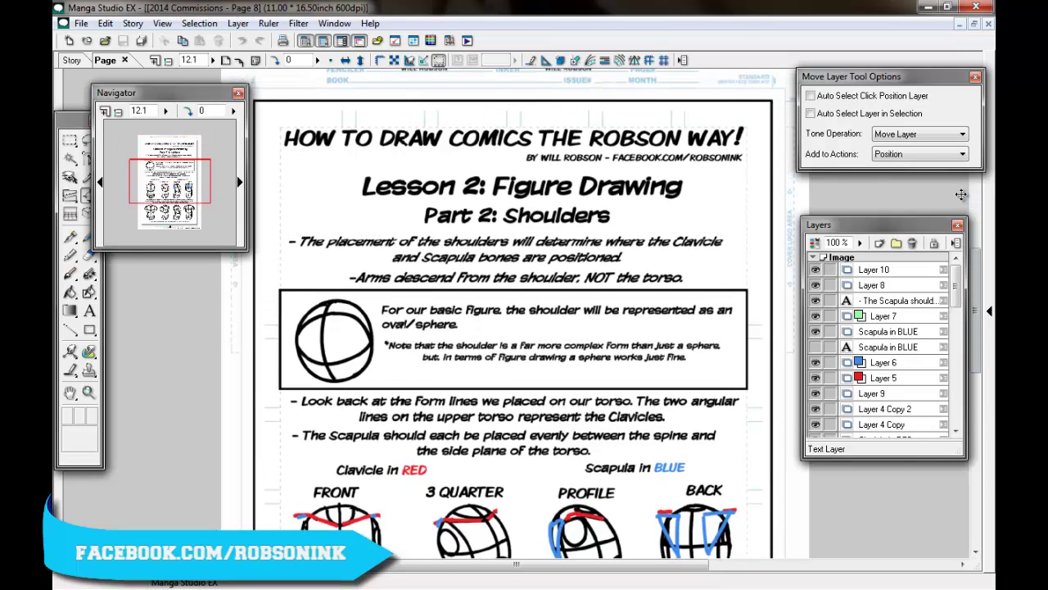
Enlarge the page to 17.5% and clear the view by closing the Navigator and Move Layer Tool Options palettes
{"action": "key", "text": "ctrl+plus"}
{"action": "key", "text": "ctrl+plus"}
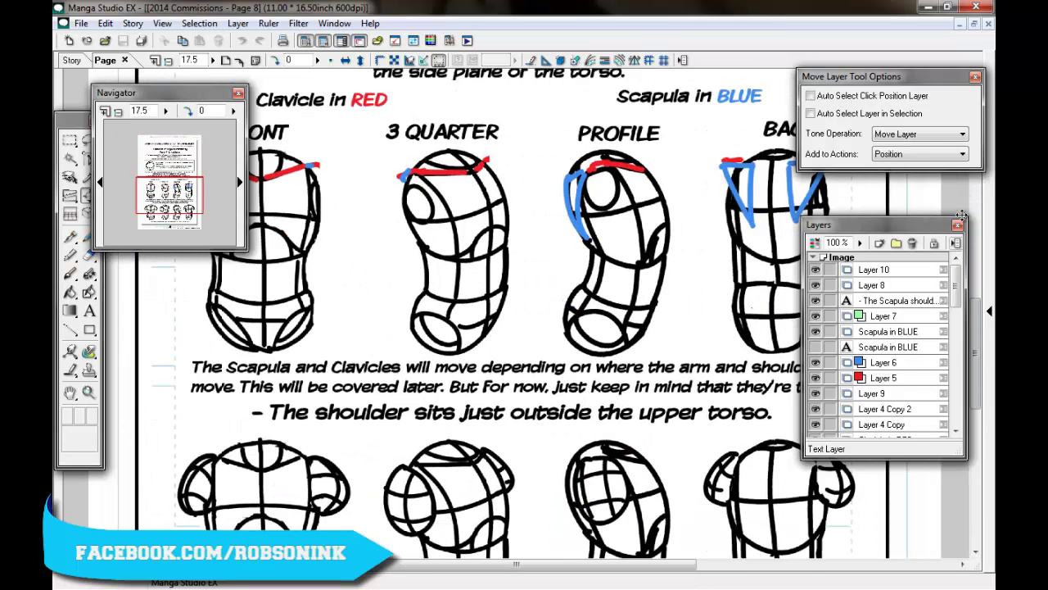
{"action": "left_click", "coordinate": [237, 93]}
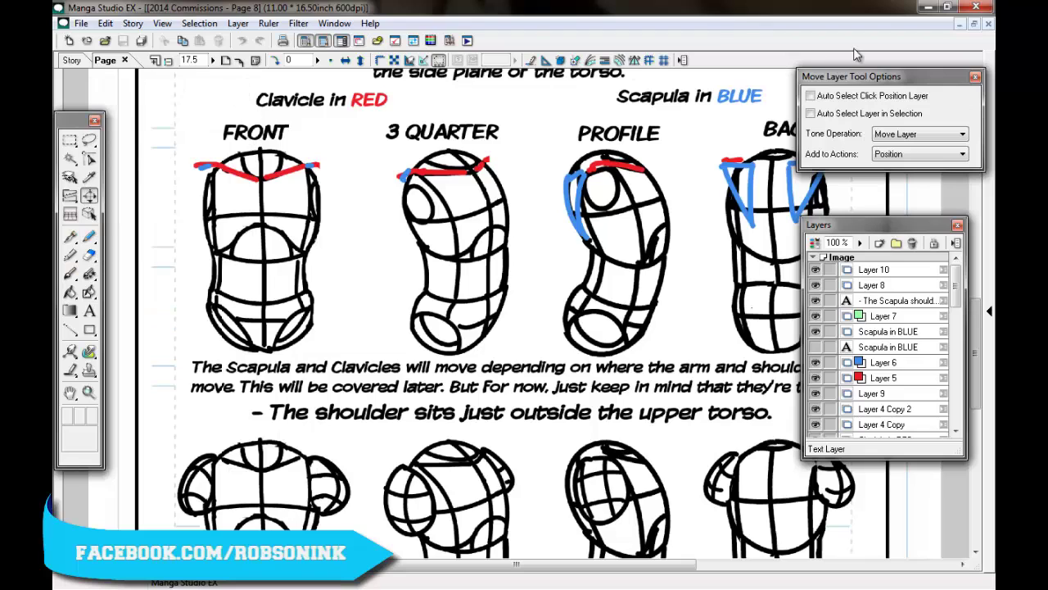
{"action": "left_click", "coordinate": [974, 76]}
{"action": "left_click_drag", "start_coordinate": [933, 226], "coordinate": [932, 230]}
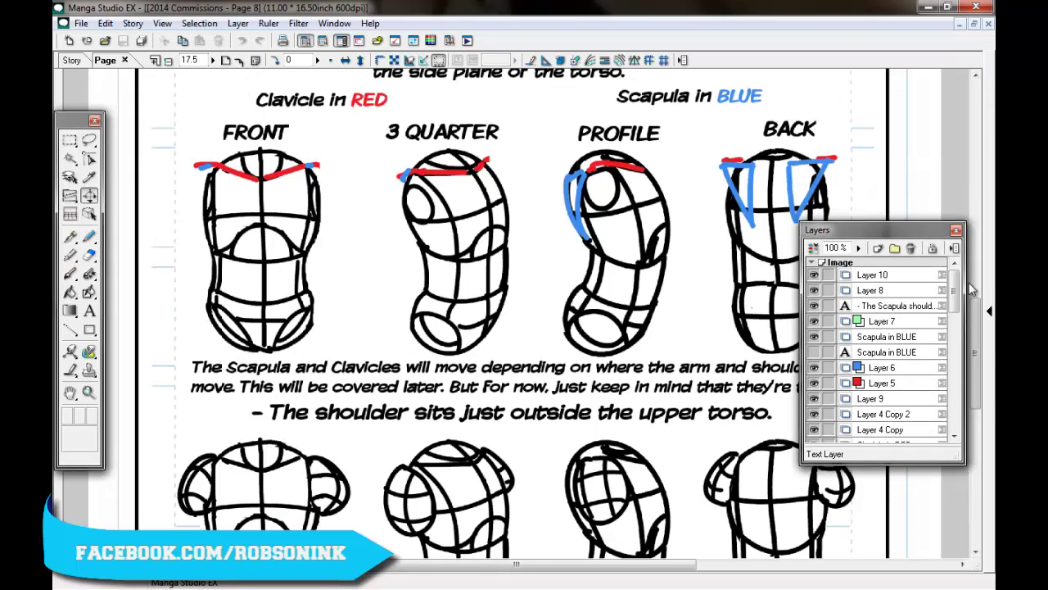
Examine the shoulder placement notes and the clavicle and scapula lines on the front, three-quarter, profile and back torsos
{"action": "left_click_drag", "start_coordinate": [977, 306], "coordinate": [989, 203]}
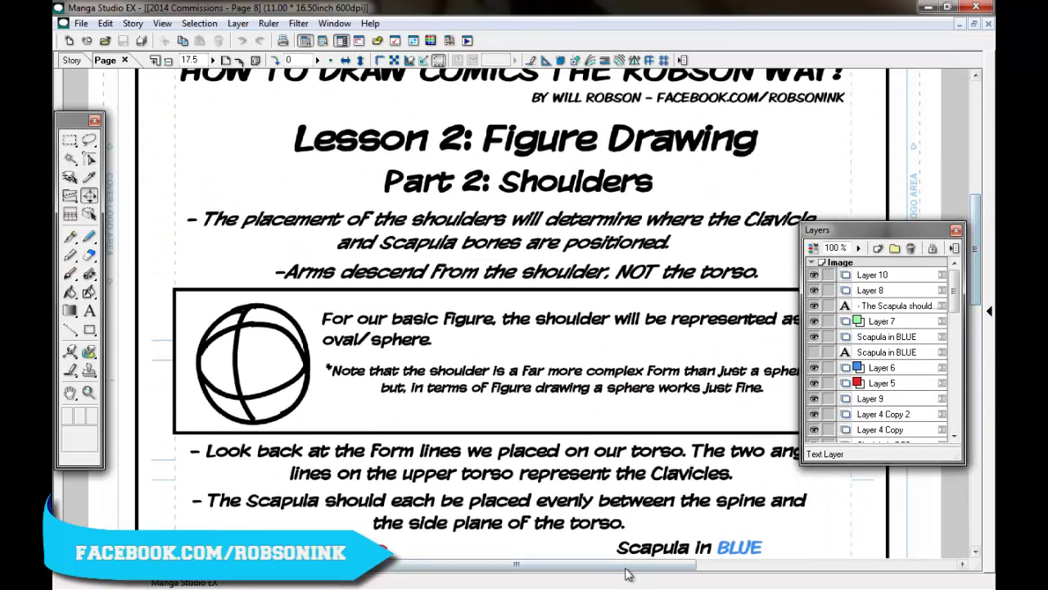
{"action": "left_click_drag", "start_coordinate": [626, 565], "coordinate": [638, 567]}
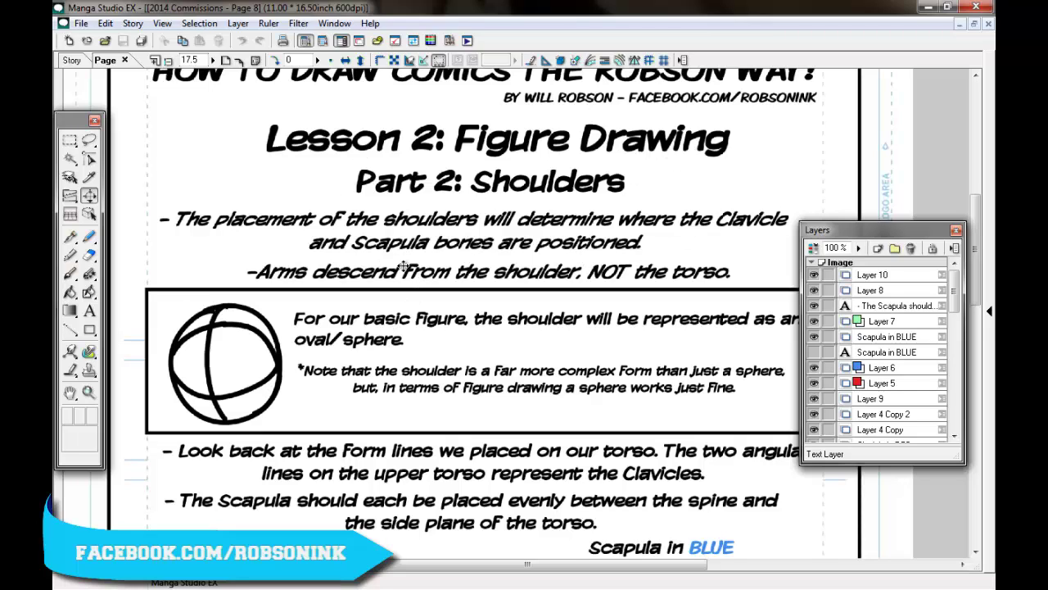
{"action": "scroll", "coordinate": [956, 160], "scroll_direction": "down", "scroll_amount": 10}
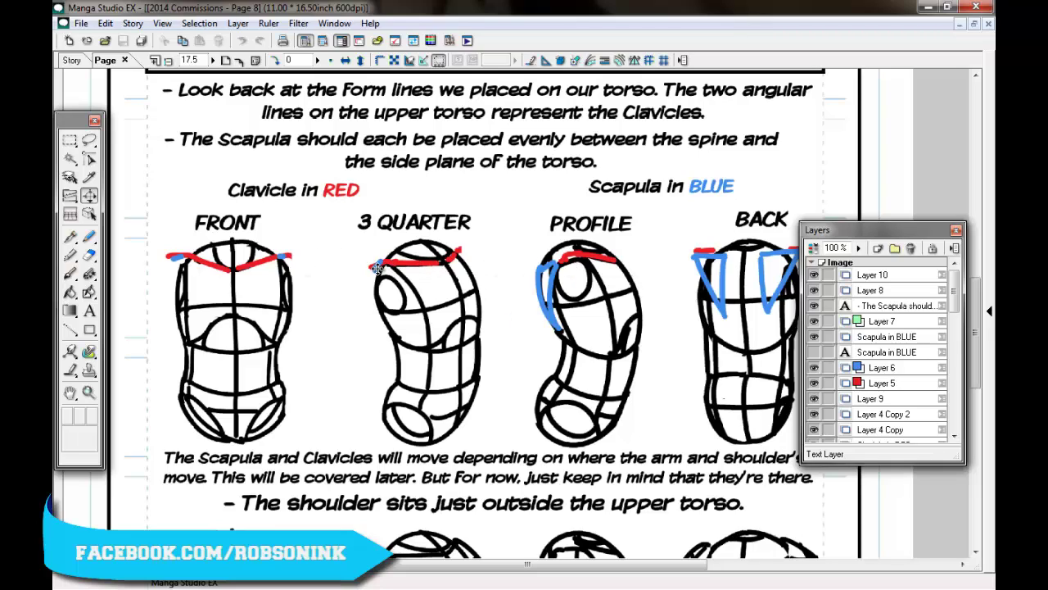
{"action": "left_click_drag", "start_coordinate": [655, 565], "coordinate": [683, 565]}
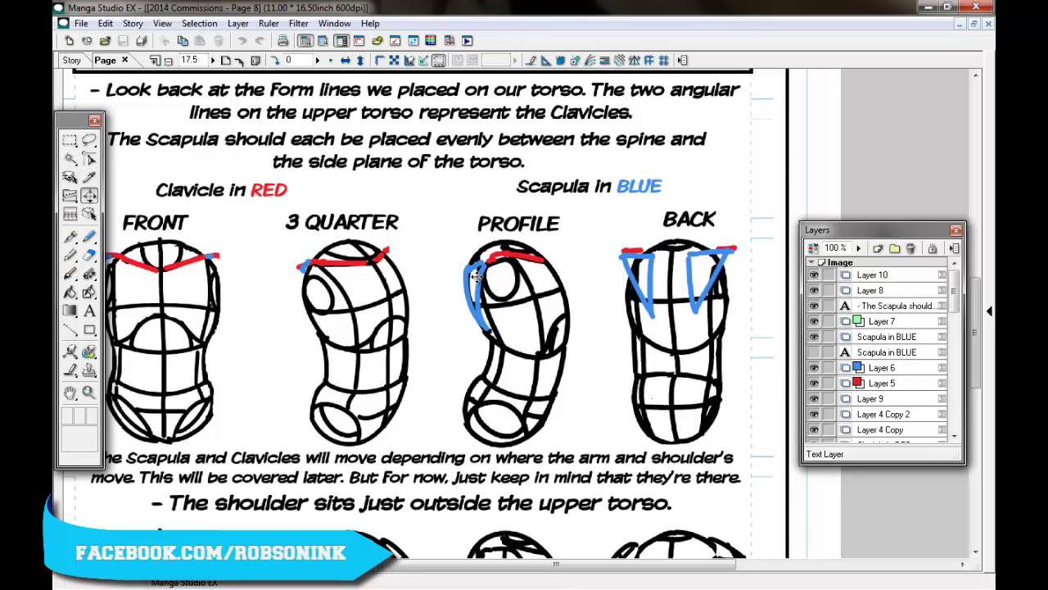
{"action": "left_click_drag", "start_coordinate": [696, 565], "coordinate": [686, 483]}
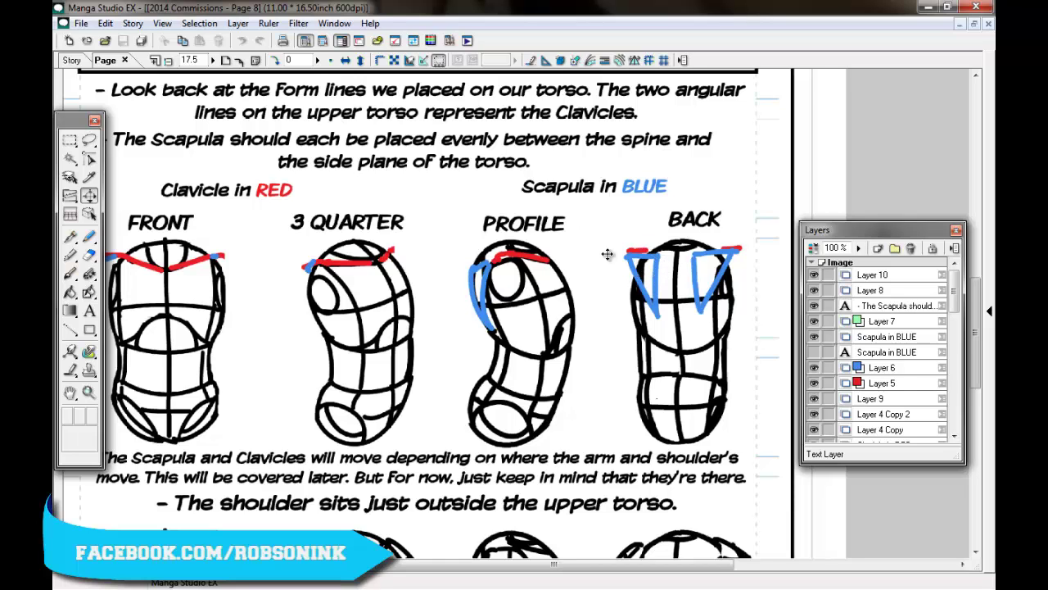
{"action": "mouse_move", "coordinate": [717, 564]}
{"action": "left_mouse_down"}
{"action": "mouse_move", "coordinate": [701, 565]}
{"action": "mouse_move", "coordinate": [711, 565]}
{"action": "left_mouse_up"}
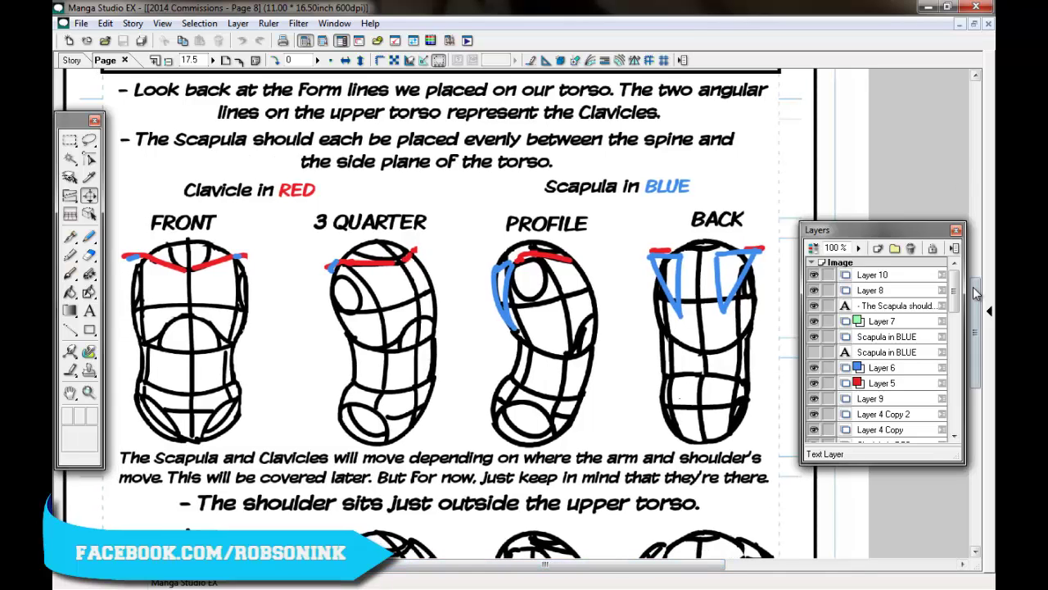
{"action": "left_click_drag", "start_coordinate": [974, 287], "coordinate": [976, 283]}
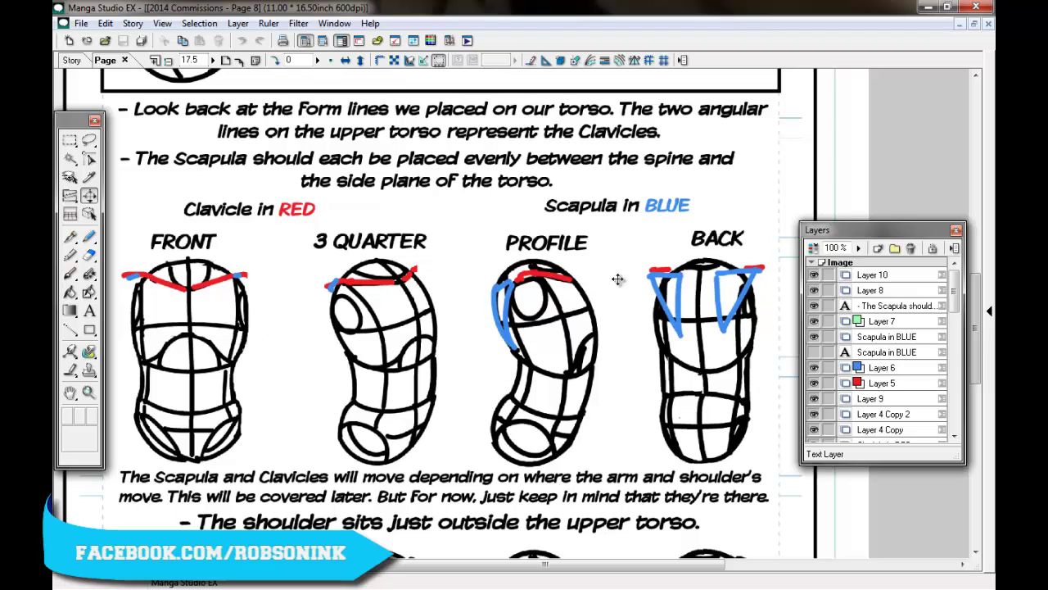
{"action": "left_click_drag", "start_coordinate": [700, 565], "coordinate": [722, 567]}
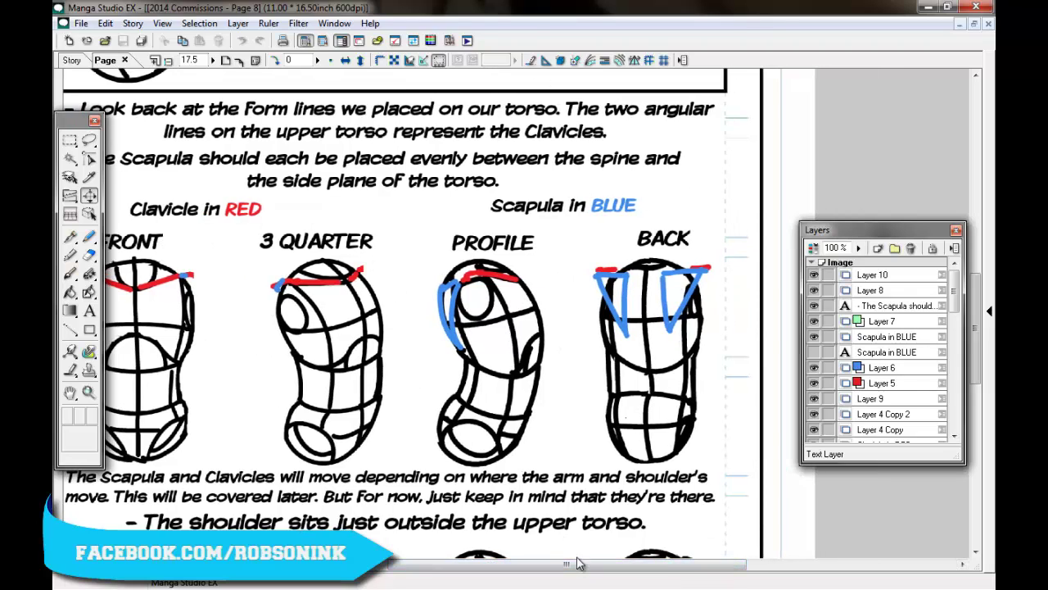
{"action": "left_click_drag", "start_coordinate": [577, 563], "coordinate": [547, 563]}
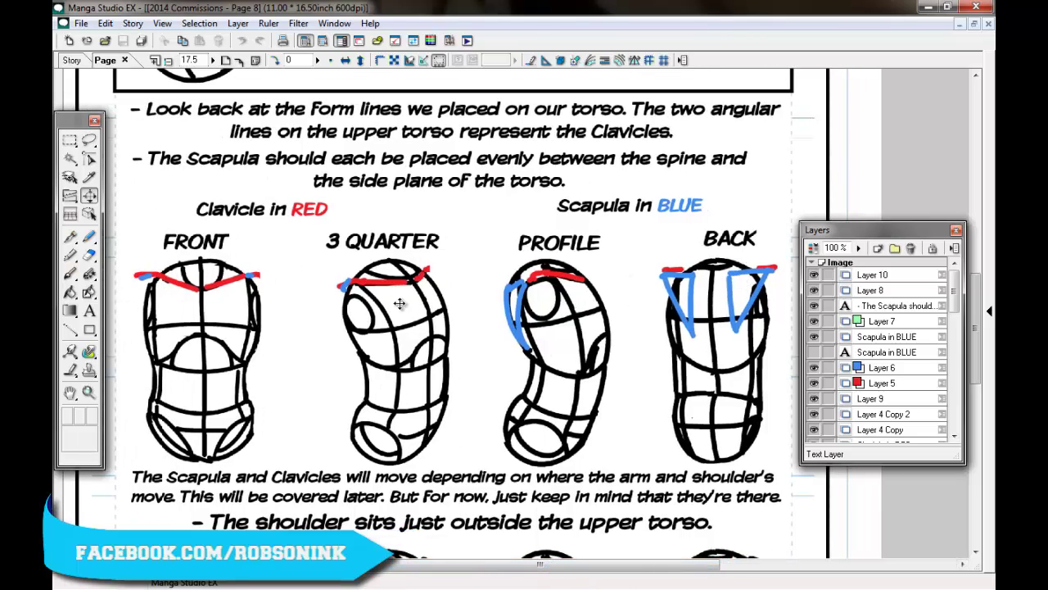
{"action": "left_click_drag", "start_coordinate": [671, 565], "coordinate": [709, 565]}
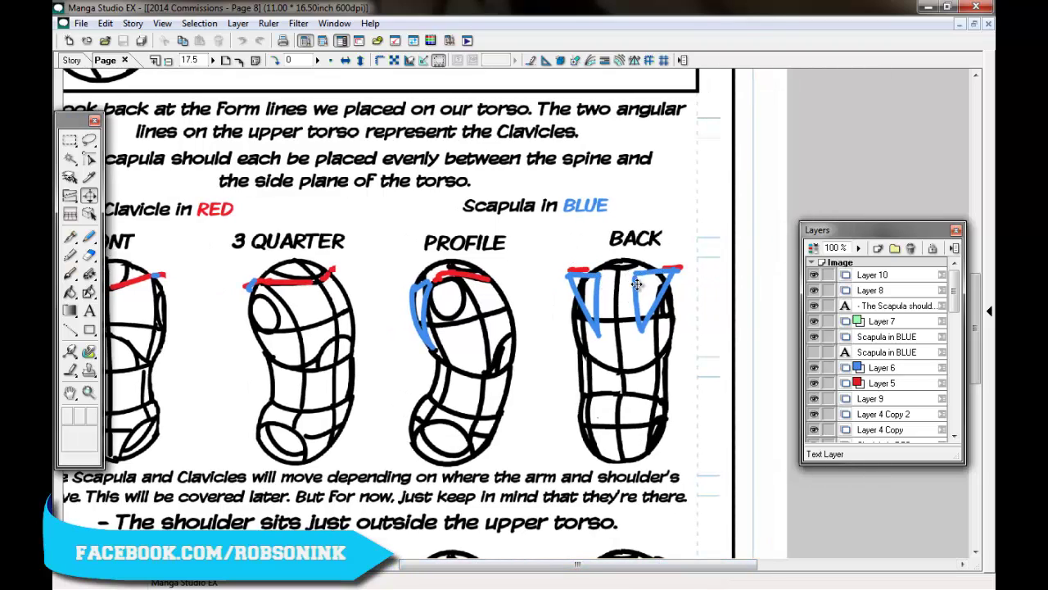
Activate the Pen tool and make Layer 10 the drawing layer
{"action": "left_click", "coordinate": [69, 236]}
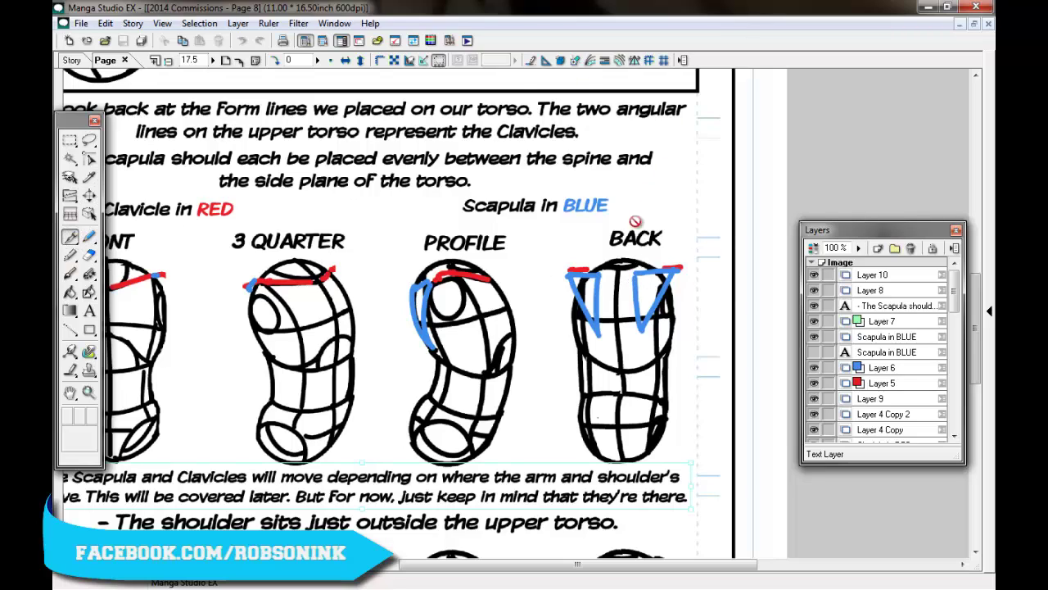
{"action": "left_click", "coordinate": [874, 275]}
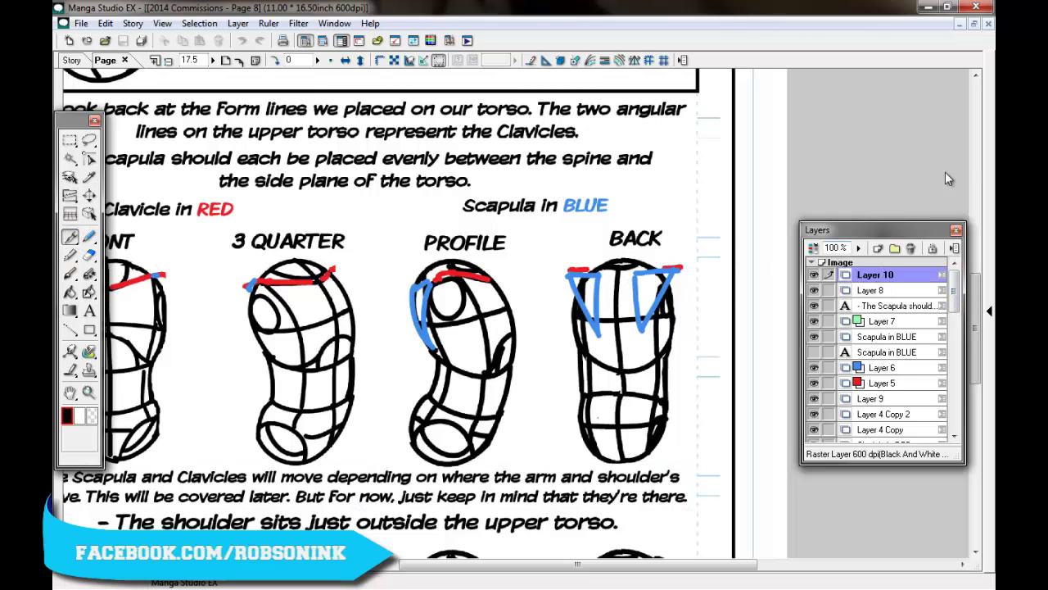
{"action": "mouse_move", "coordinate": [620, 261]}
{"action": "left_mouse_down"}
{"action": "mouse_move", "coordinate": [655, 251]}
{"action": "mouse_move", "coordinate": [641, 271]}
{"action": "mouse_move", "coordinate": [586, 270]}
{"action": "mouse_move", "coordinate": [610, 279]}
{"action": "left_mouse_up"}
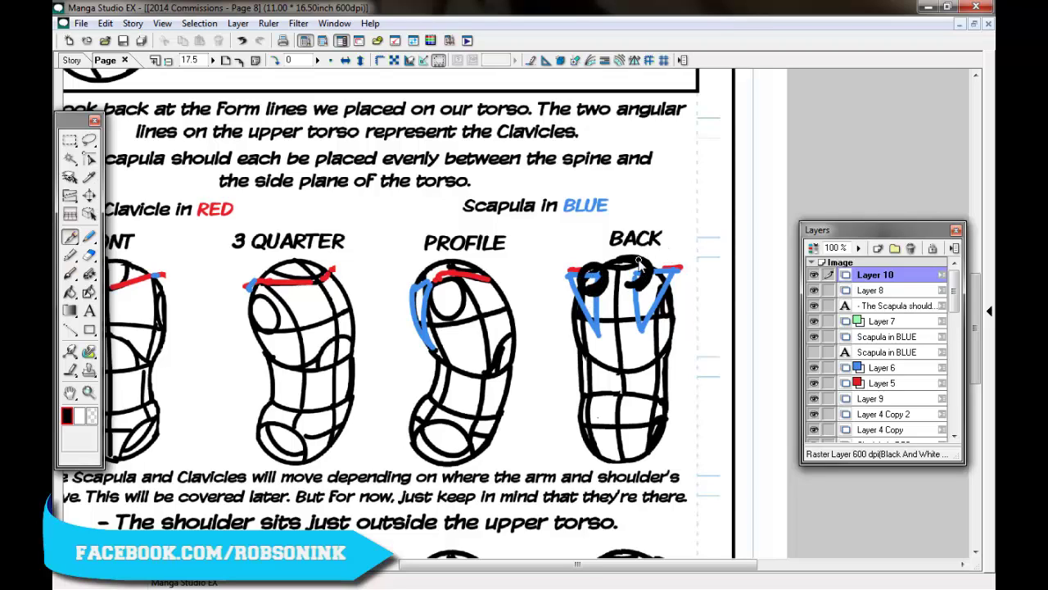
{"action": "key", "text": "ctrl+z"}
{"action": "key", "text": "ctrl+z"}
Place a small black pen dot just below the right-hand scapula on the back-view torso
{"action": "scroll", "coordinate": [637, 270], "scroll_direction": "down", "scroll_amount": 1}
{"action": "left_click", "coordinate": [637, 270]}
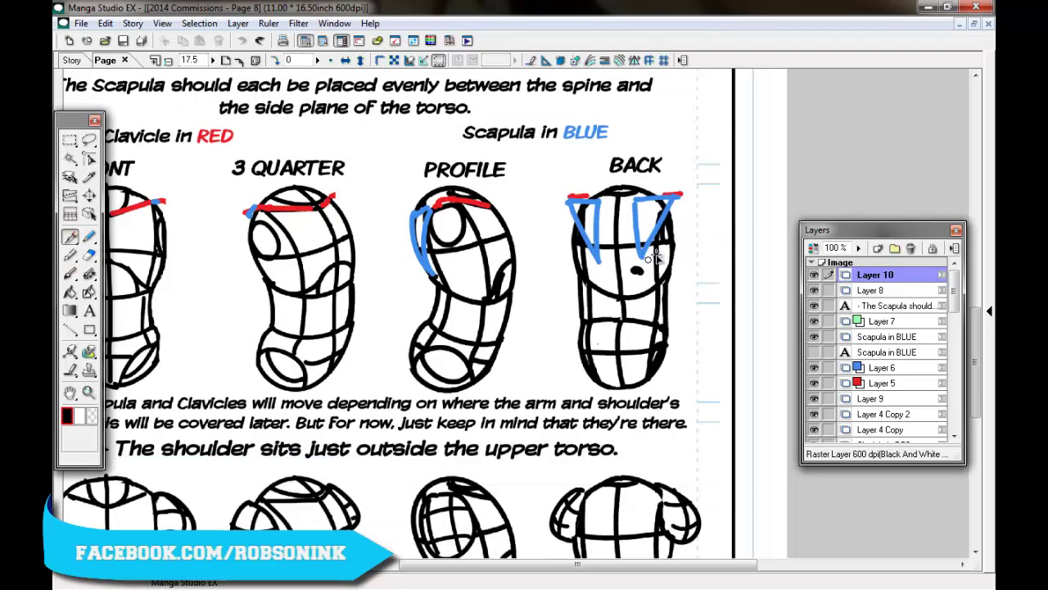
Undo the pen dot below the scapula on the back-view torso
{"action": "scroll", "coordinate": [668, 252], "scroll_direction": "down", "scroll_amount": 1}
{"action": "scroll", "coordinate": [669, 253], "scroll_direction": "up", "scroll_amount": 2}
{"action": "scroll", "coordinate": [669, 252], "scroll_direction": "down", "scroll_amount": 2}
{"action": "key", "text": "ctrl+z"}
{"action": "scroll", "coordinate": [668, 251], "scroll_direction": "down", "scroll_amount": 2}
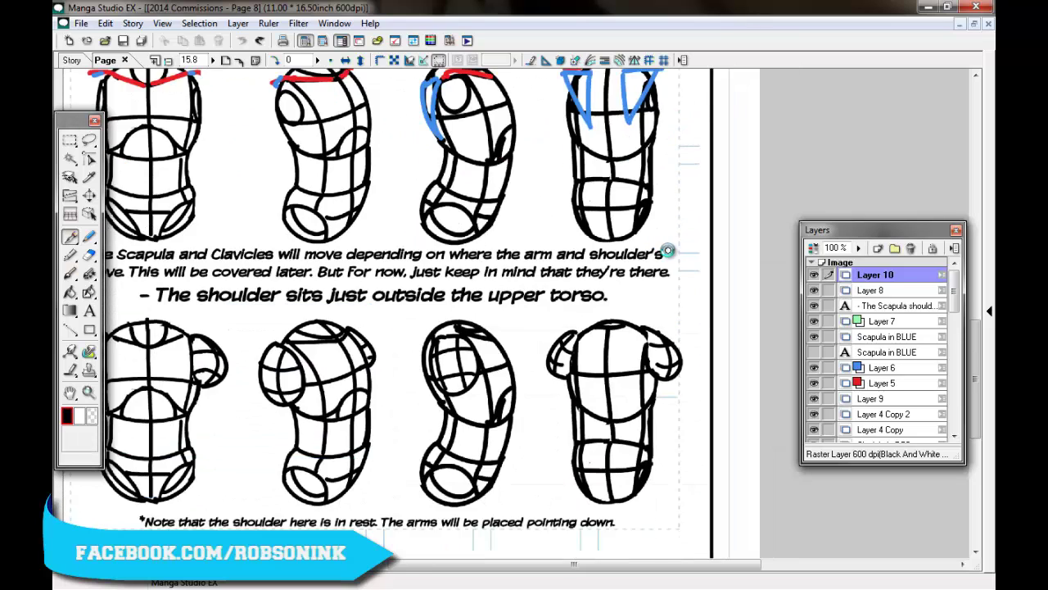
{"action": "scroll", "coordinate": [668, 250], "scroll_direction": "up", "scroll_amount": 4}
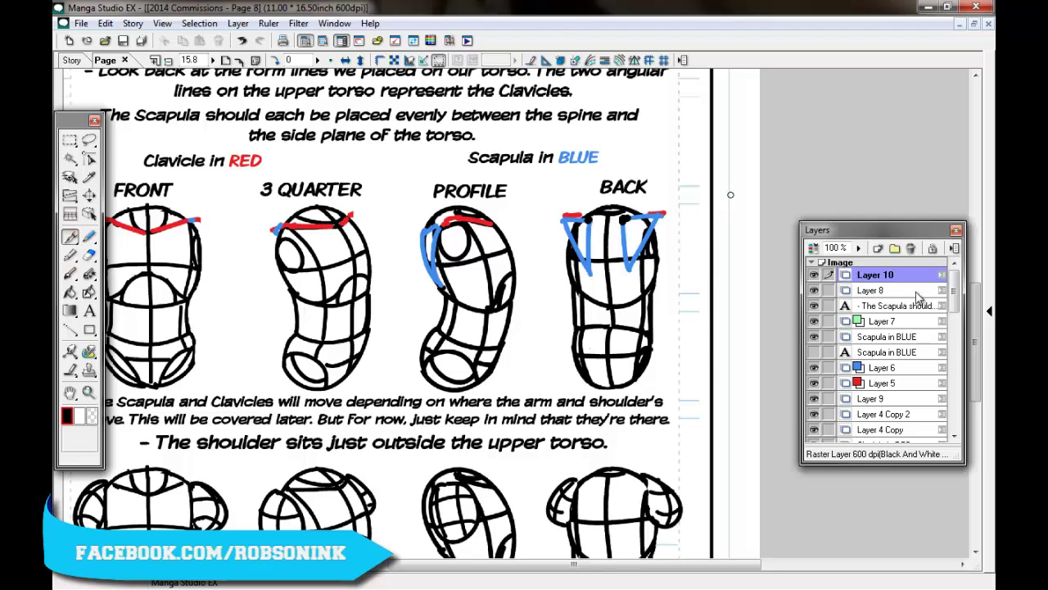
Try to rotate the right-hand blue scapula of the back-view torso on Layer 6 to 46.5 degrees
{"action": "left_click", "coordinate": [907, 368]}
{"action": "left_click", "coordinate": [70, 141]}
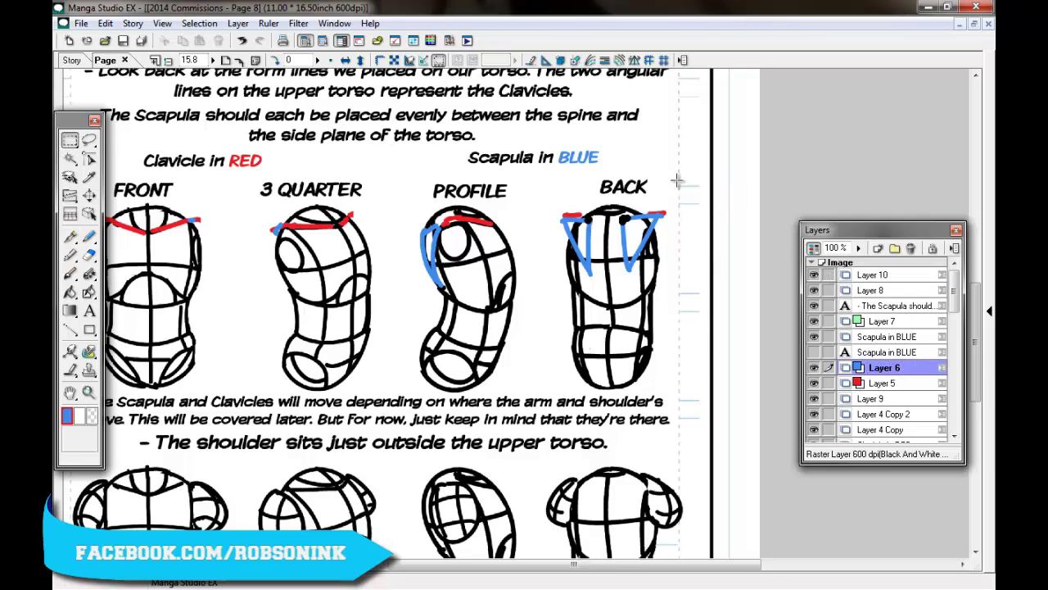
{"action": "left_click_drag", "start_coordinate": [610, 194], "coordinate": [678, 299]}
{"action": "key", "text": "ctrl+t"}
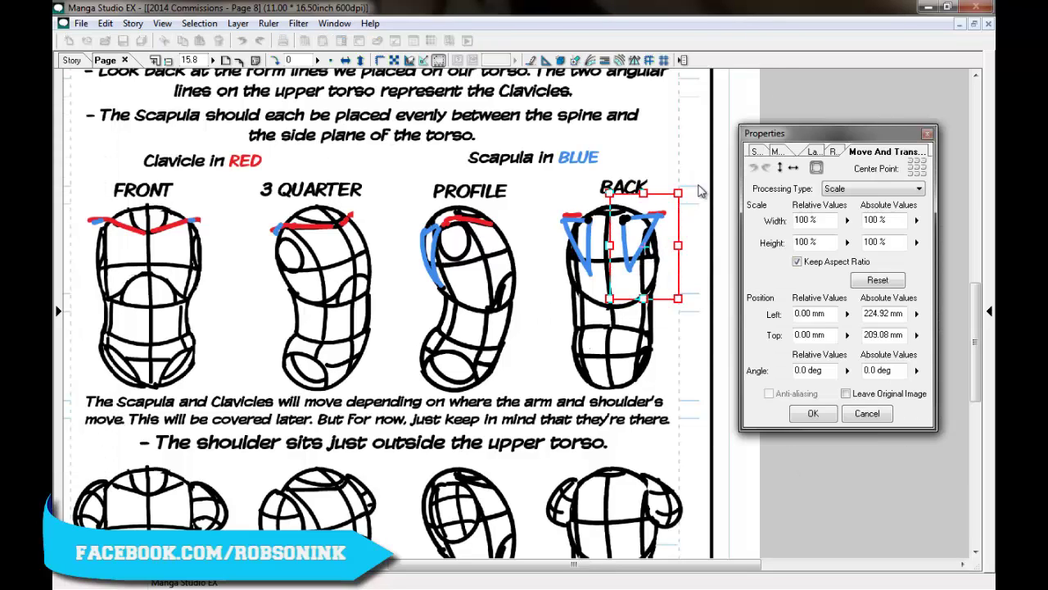
{"action": "left_click_drag", "start_coordinate": [673, 184], "coordinate": [686, 238]}
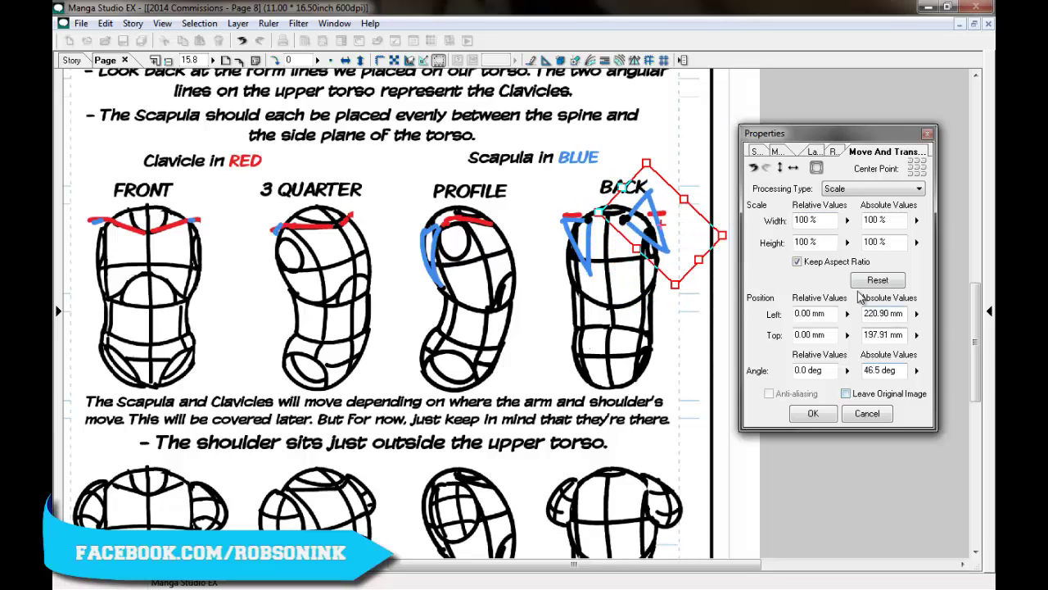
{"action": "left_click", "coordinate": [866, 414]}
Make Layer 10 the drawing layer with the Pen tool again and bring the Shoulders lesson introduction into view
{"action": "scroll", "coordinate": [376, 327], "scroll_direction": "up", "scroll_amount": 2}
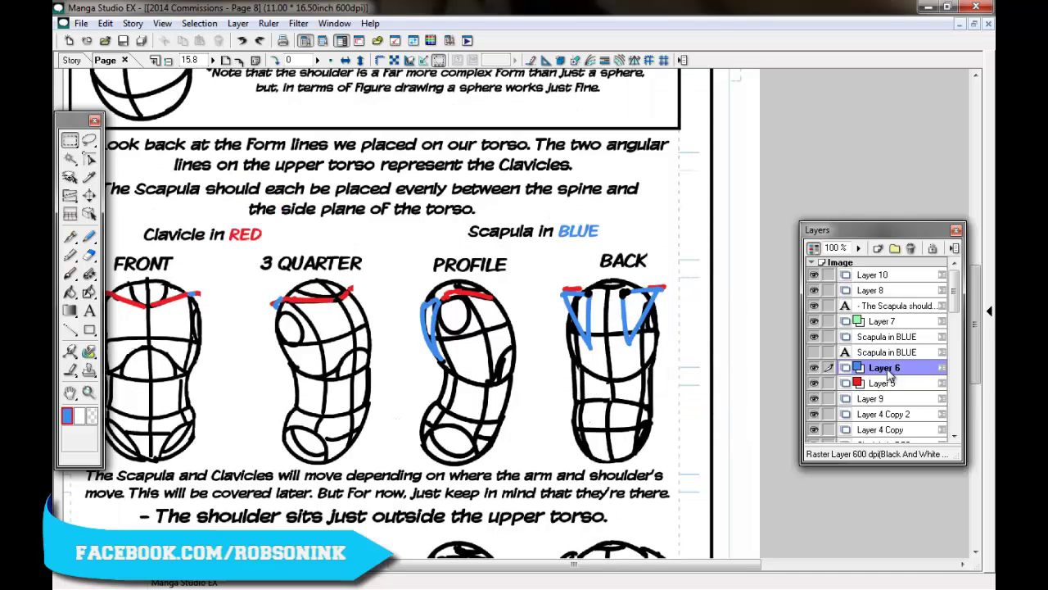
{"action": "left_click_drag", "start_coordinate": [717, 560], "coordinate": [673, 560]}
{"action": "left_click_drag", "start_coordinate": [972, 284], "coordinate": [978, 220]}
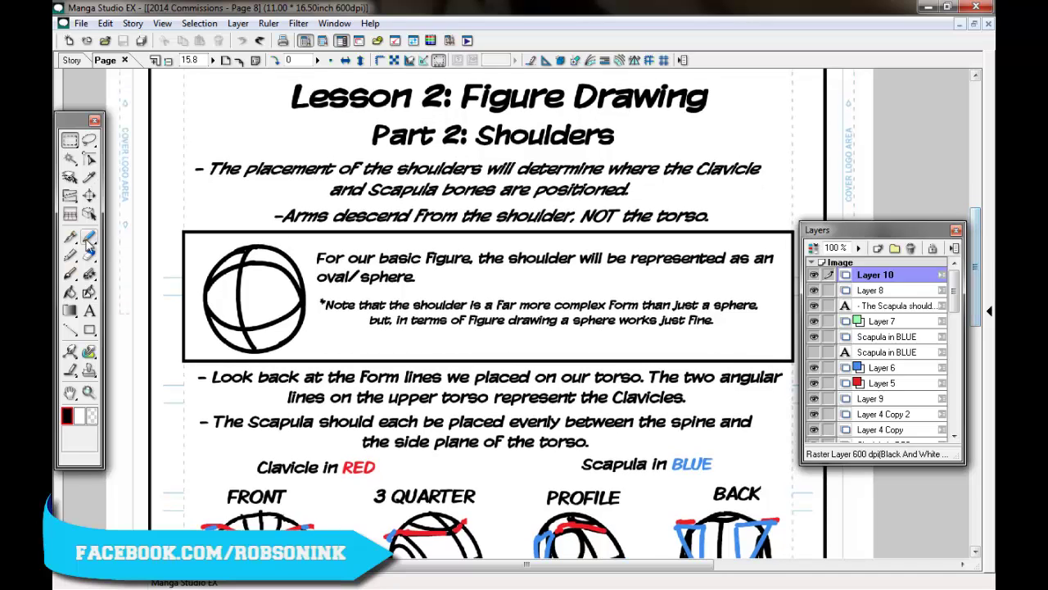
{"action": "left_click_drag", "start_coordinate": [637, 567], "coordinate": [639, 542]}
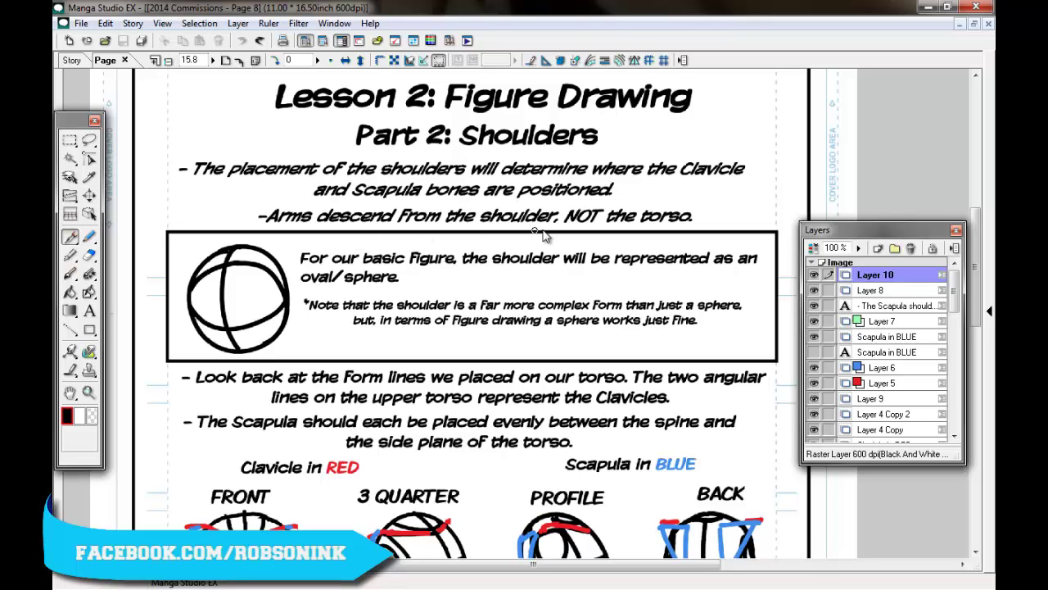
Sketch a black upper arm descending from the shoulder socket of the upper three-quarter torso, and undo it
{"action": "left_click_drag", "start_coordinate": [982, 242], "coordinate": [973, 342]}
{"action": "mouse_move", "coordinate": [375, 218]}
{"action": "left_mouse_down"}
{"action": "mouse_move", "coordinate": [347, 300]}
{"action": "mouse_move", "coordinate": [403, 233]}
{"action": "mouse_move", "coordinate": [387, 203]}
{"action": "mouse_move", "coordinate": [396, 250]}
{"action": "left_mouse_up"}
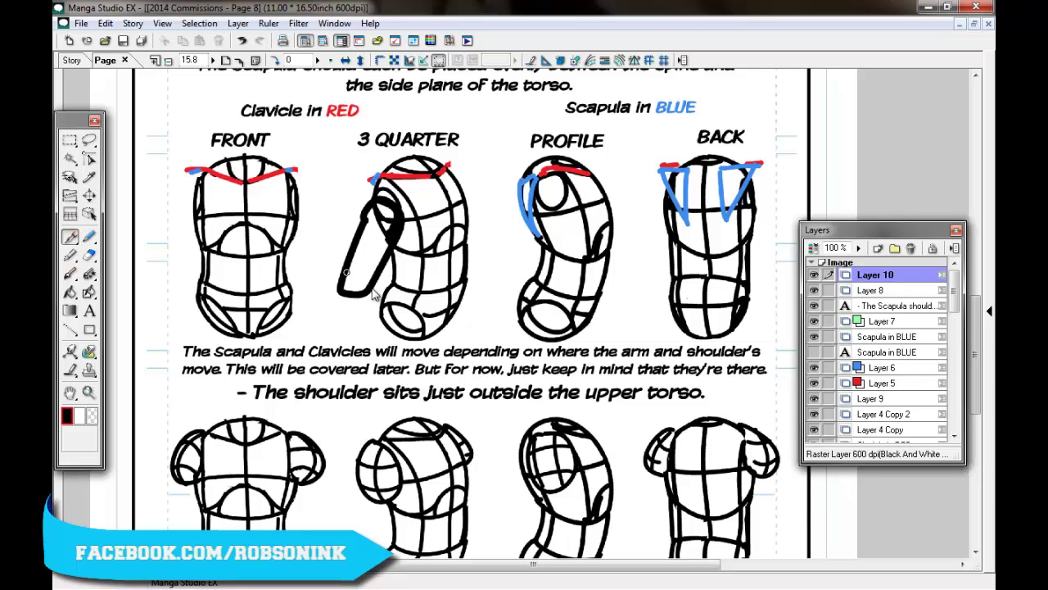
{"action": "mouse_move", "coordinate": [369, 288]}
{"action": "left_mouse_down"}
{"action": "mouse_move", "coordinate": [407, 382]}
{"action": "mouse_move", "coordinate": [367, 295]}
{"action": "mouse_move", "coordinate": [399, 295]}
{"action": "mouse_move", "coordinate": [393, 245]}
{"action": "mouse_move", "coordinate": [381, 308]}
{"action": "mouse_move", "coordinate": [419, 361]}
{"action": "left_mouse_up"}
{"action": "key", "text": "ctrl+z"}
{"action": "key", "text": "ctrl+z"}
{"action": "key", "text": "ctrl+z"}
Sketch a short arm hanging below the shoulder sphere of the lower three-quarter torso, and undo it
{"action": "key", "text": "ctrl+minus"}
{"action": "scroll", "coordinate": [427, 291], "scroll_direction": "down", "scroll_amount": 3}
{"action": "key", "text": "ctrl+z"}
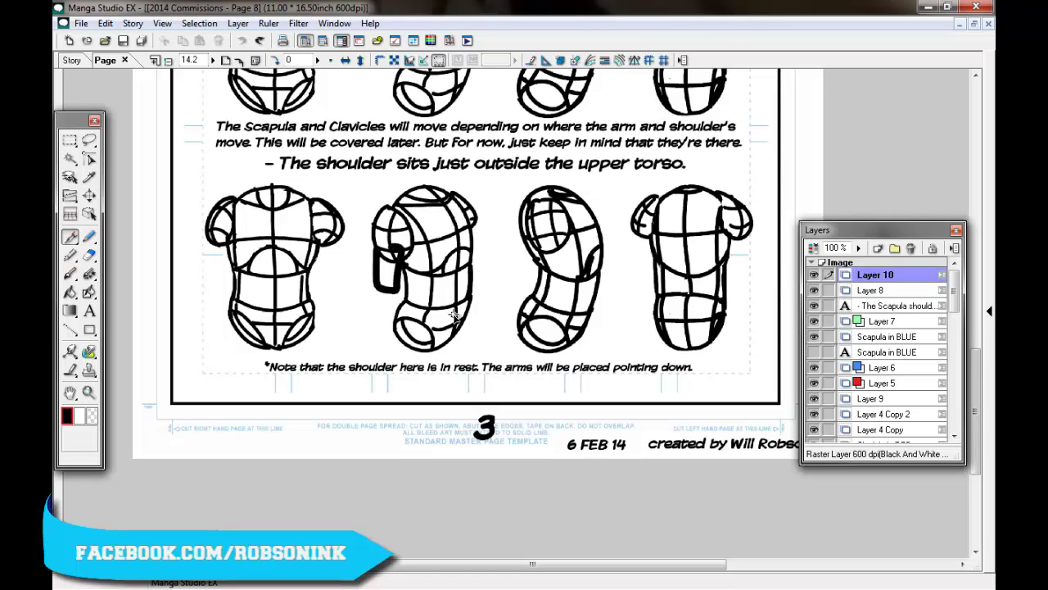
{"action": "key", "text": "ctrl+z"}
Examine the lesson introduction and the notes on representing the shoulder as a sphere, keeping the Layers palette off the text
{"action": "left_click_drag", "start_coordinate": [980, 360], "coordinate": [972, 205]}
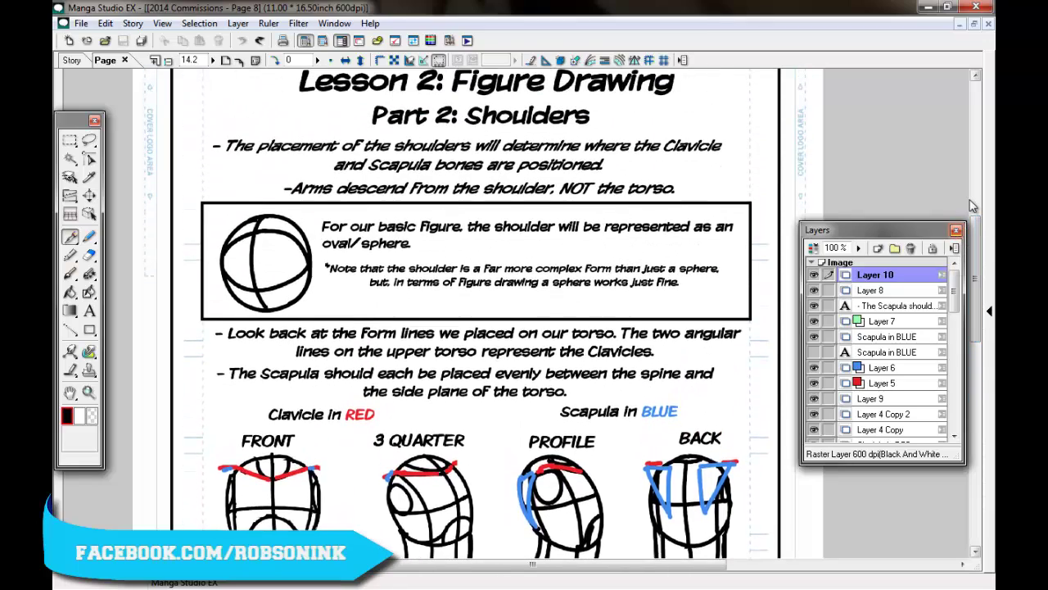
{"action": "scroll", "coordinate": [972, 206], "scroll_direction": "up", "scroll_amount": 4}
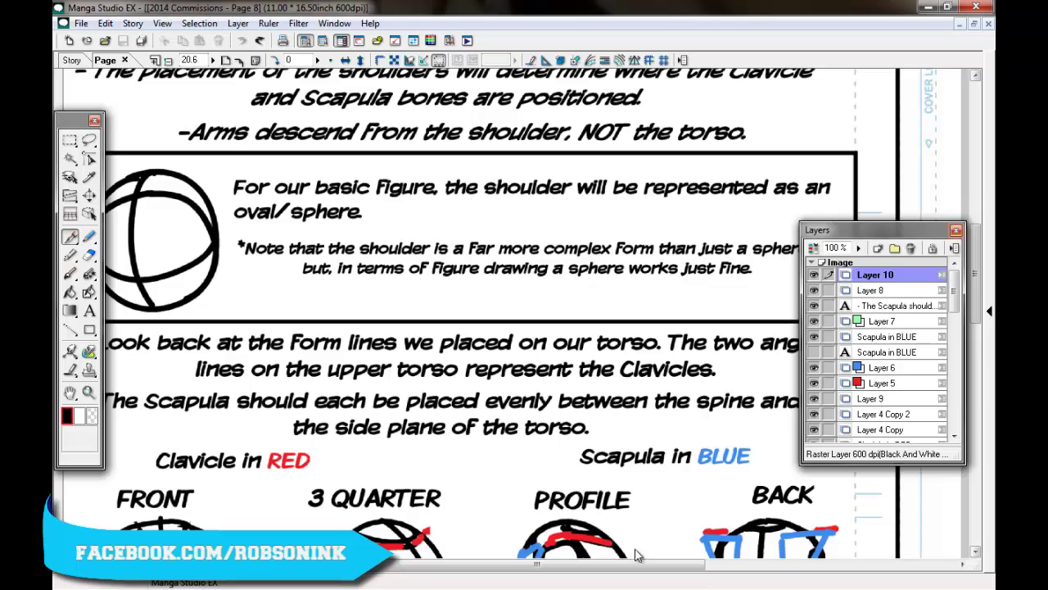
{"action": "left_click_drag", "start_coordinate": [638, 563], "coordinate": [623, 561]}
{"action": "scroll", "coordinate": [622, 555], "scroll_direction": "up", "scroll_amount": 3}
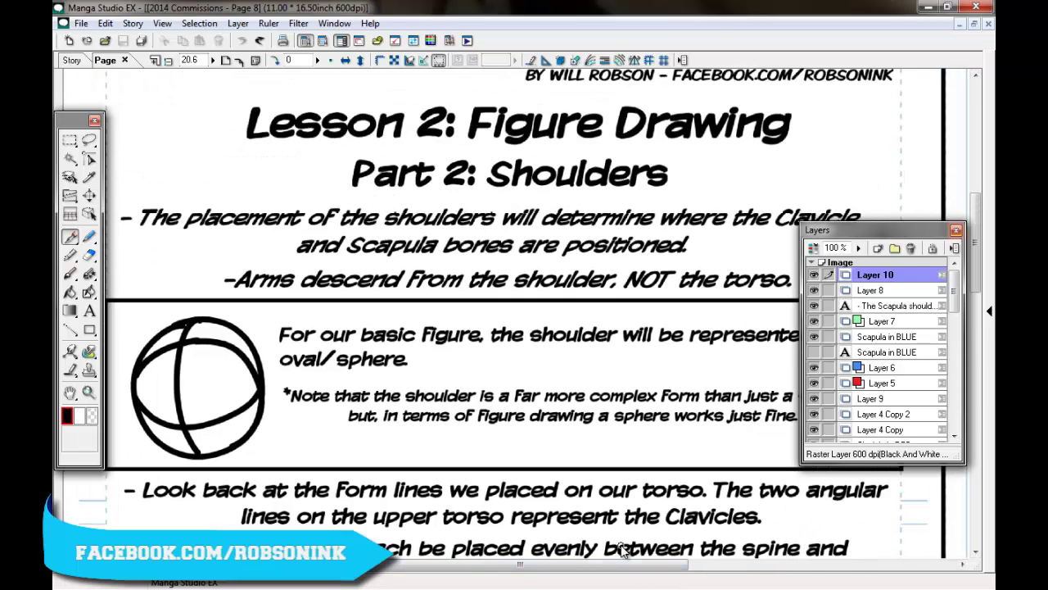
{"action": "key", "text": "ctrl+minus"}
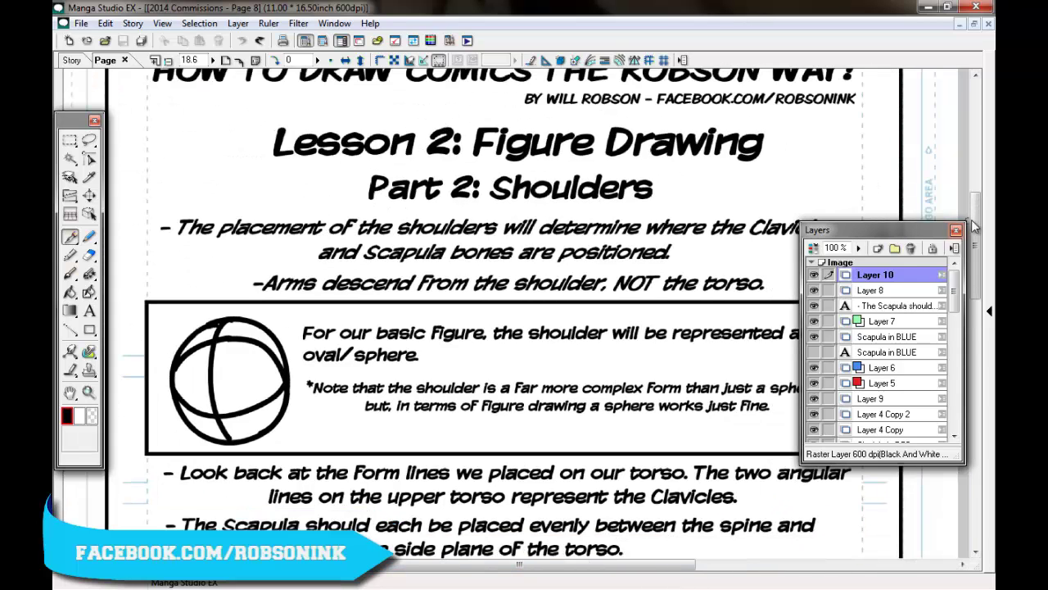
{"action": "left_click_drag", "start_coordinate": [977, 226], "coordinate": [976, 261]}
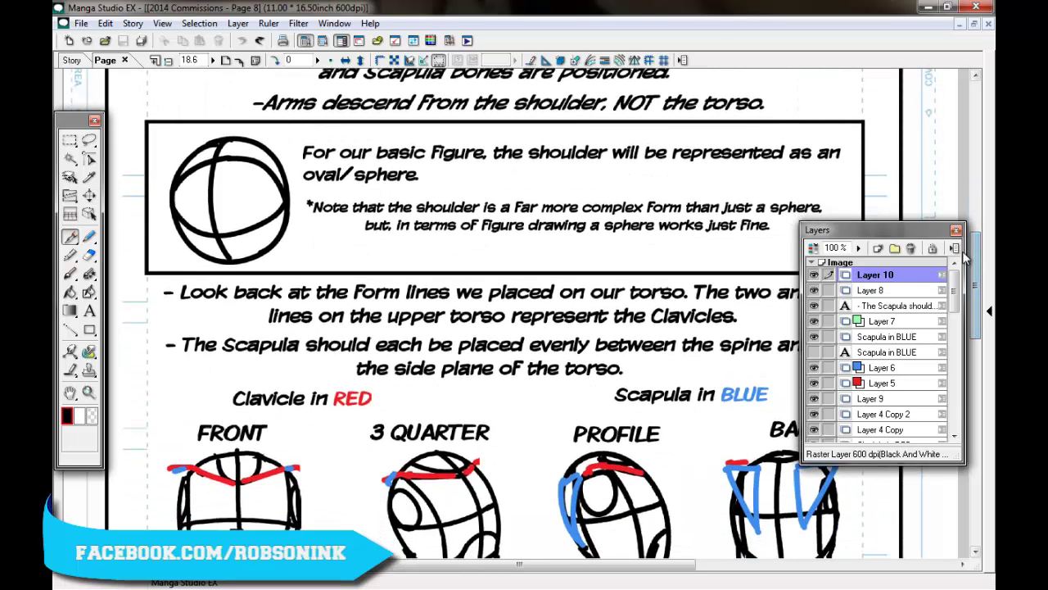
{"action": "left_click_drag", "start_coordinate": [882, 231], "coordinate": [874, 227]}
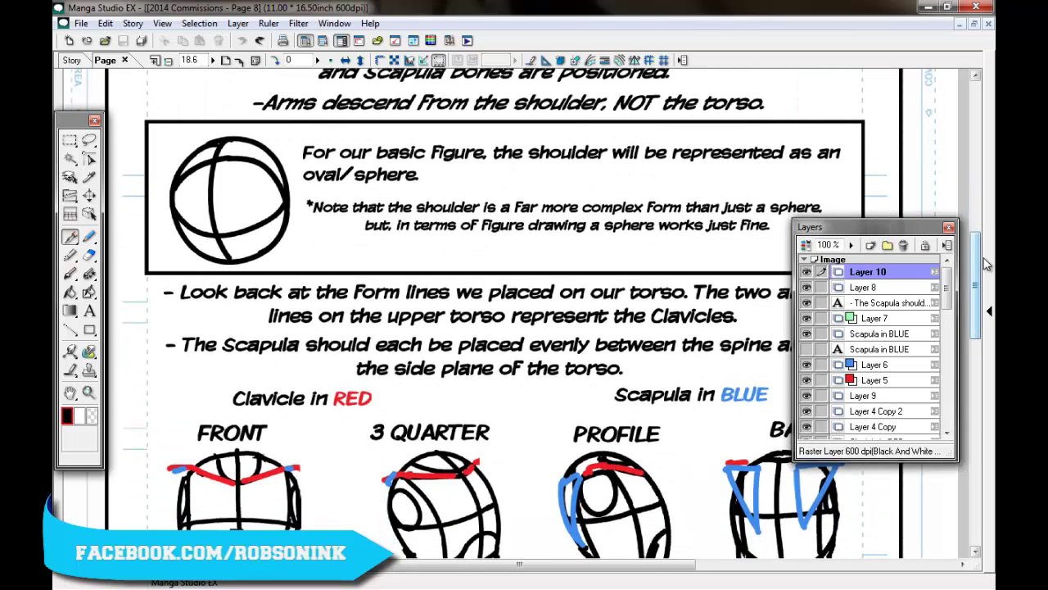
{"action": "left_click_drag", "start_coordinate": [978, 254], "coordinate": [977, 253]}
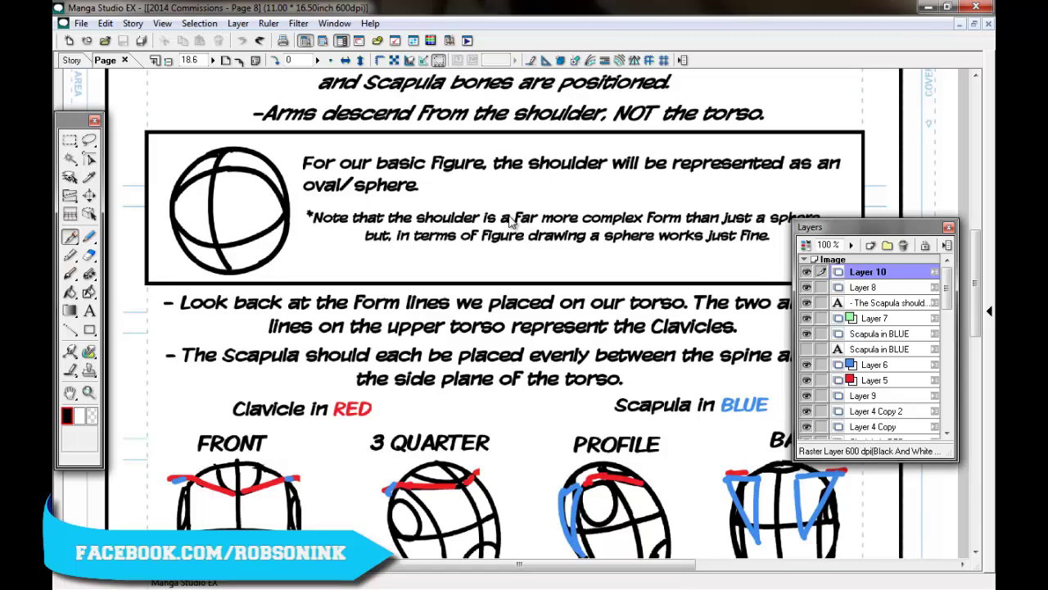
{"action": "left_click_drag", "start_coordinate": [851, 230], "coordinate": [842, 246]}
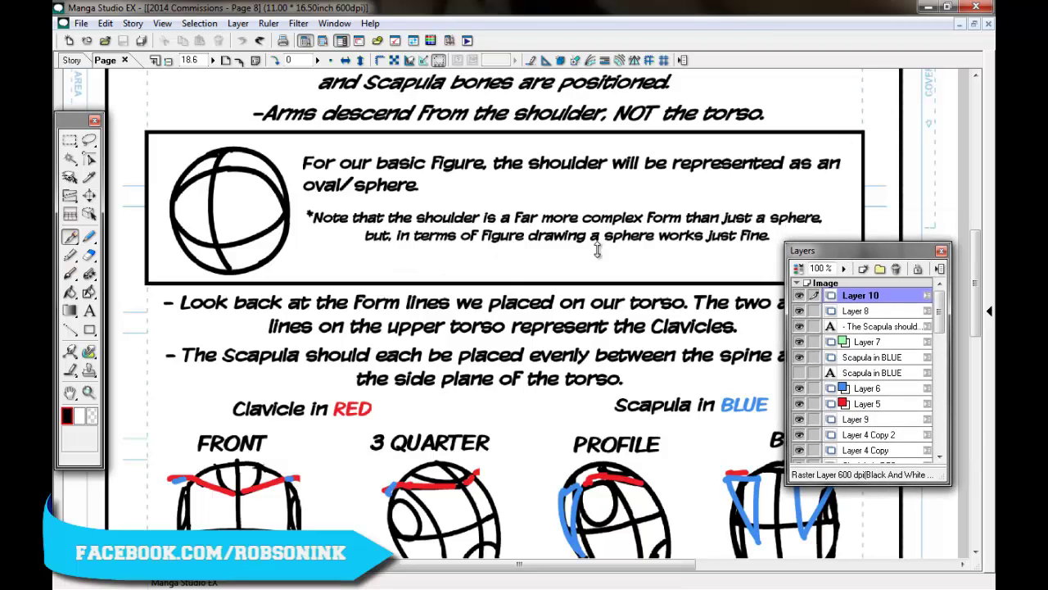
Examine how the shoulders sit outside the lower torsos and compare them with the clavicle and scapula lines on the upper torsos
{"action": "mouse_move", "coordinate": [969, 238]}
{"action": "left_mouse_down"}
{"action": "mouse_move", "coordinate": [968, 158]}
{"action": "mouse_move", "coordinate": [968, 291]}
{"action": "mouse_move", "coordinate": [982, 223]}
{"action": "mouse_move", "coordinate": [956, 301]}
{"action": "mouse_move", "coordinate": [946, 392]}
{"action": "left_mouse_up"}
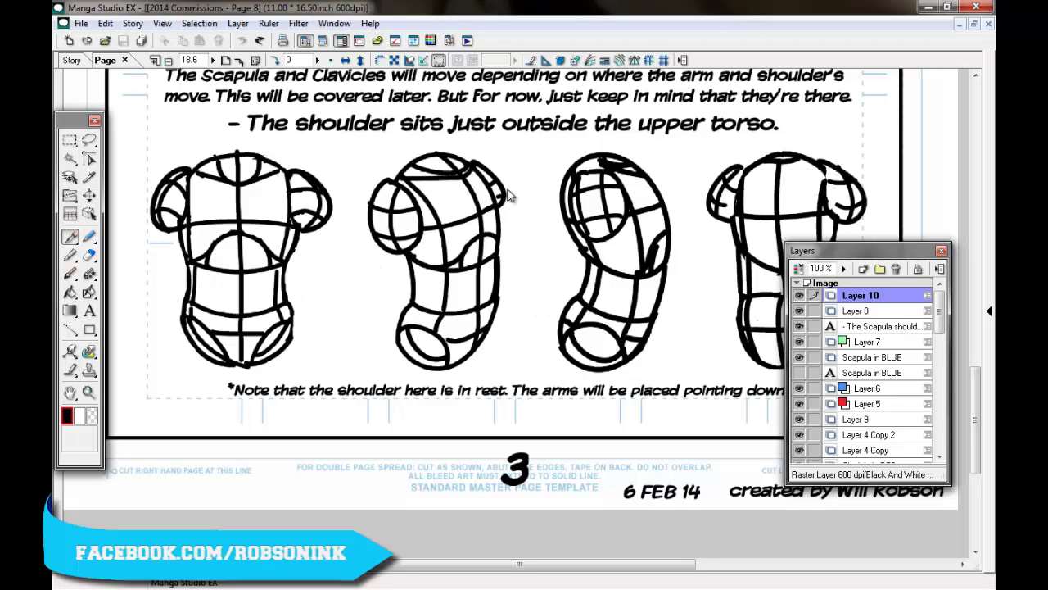
{"action": "scroll", "coordinate": [972, 379], "scroll_direction": "up", "scroll_amount": 2}
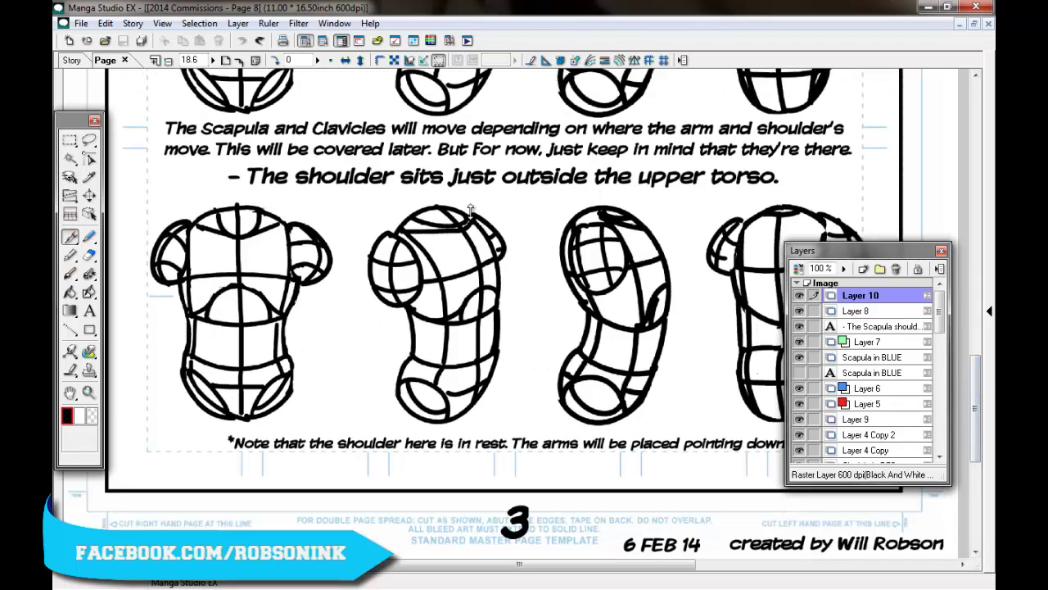
{"action": "left_click_drag", "start_coordinate": [974, 366], "coordinate": [971, 273]}
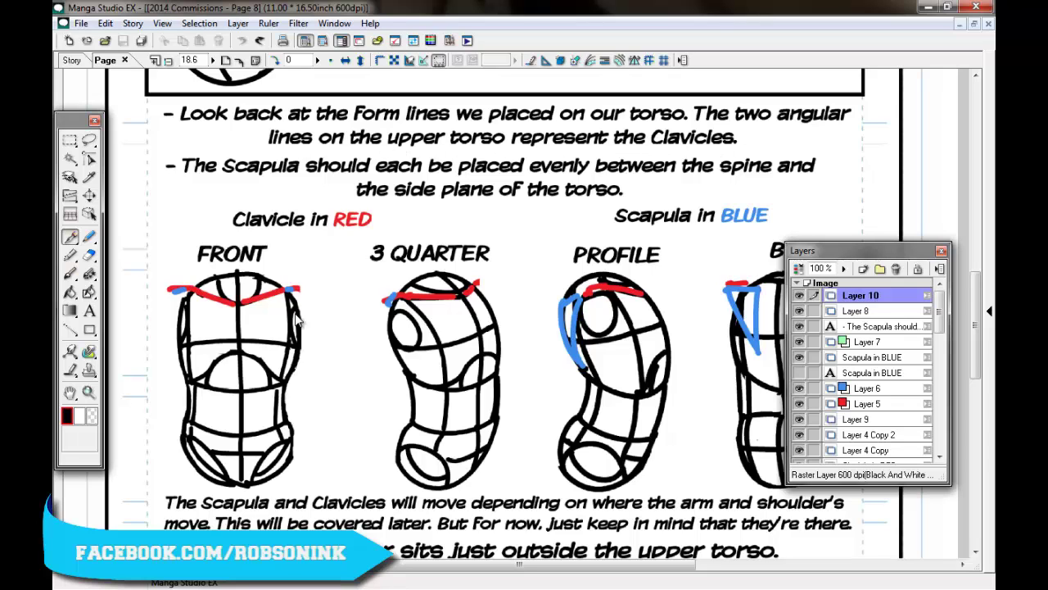
{"action": "mouse_move", "coordinate": [981, 291]}
{"action": "left_mouse_down"}
{"action": "mouse_move", "coordinate": [983, 344]}
{"action": "mouse_move", "coordinate": [985, 309]}
{"action": "left_mouse_up"}
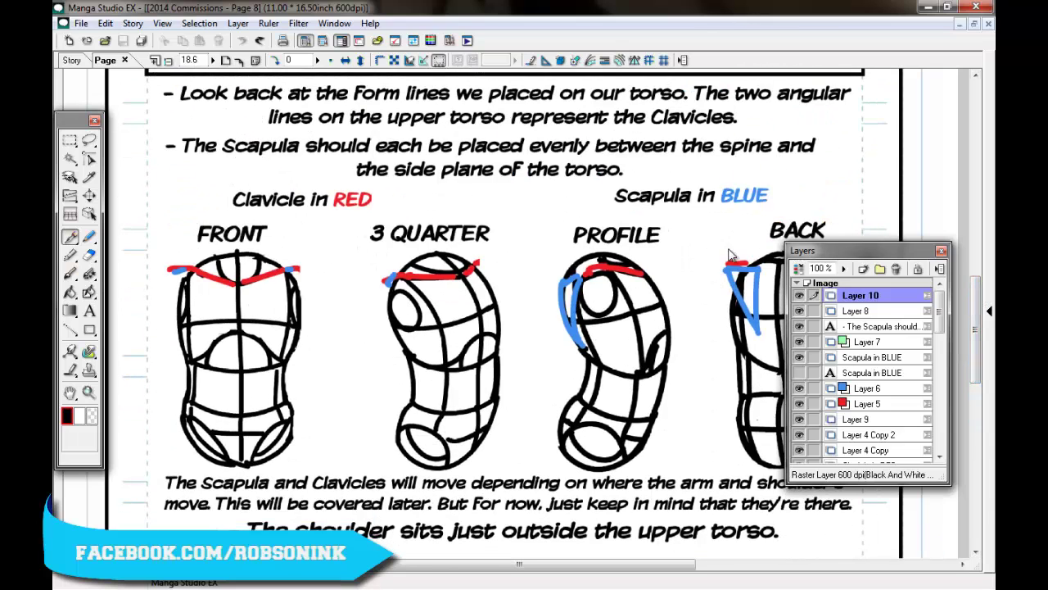
Open page 7 of the story and bring its front, three-quarter, profile and back torsos into view
{"action": "left_click", "coordinate": [72, 61]}
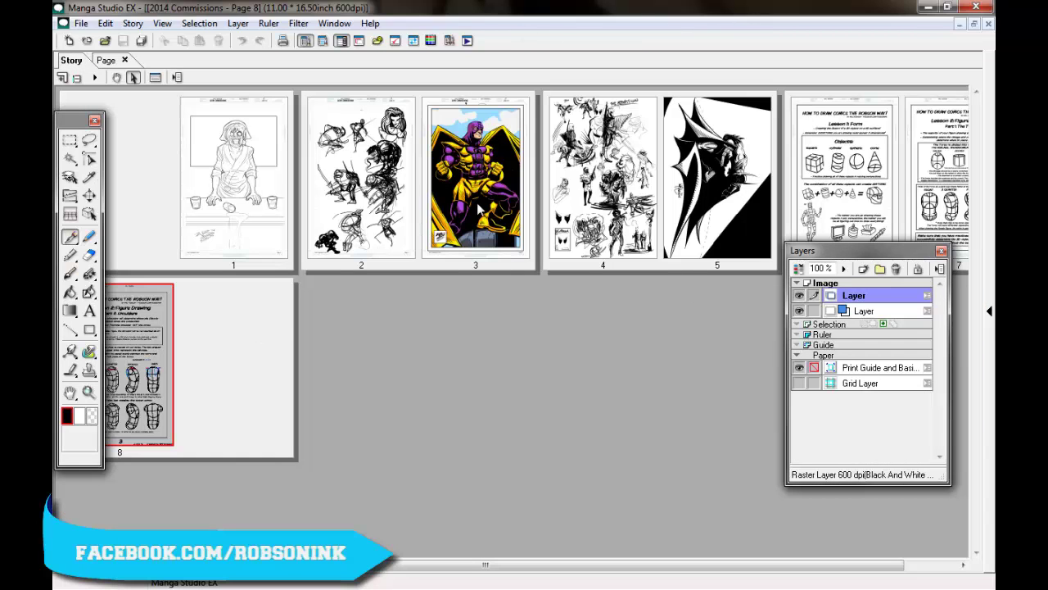
{"action": "double_click", "coordinate": [942, 164]}
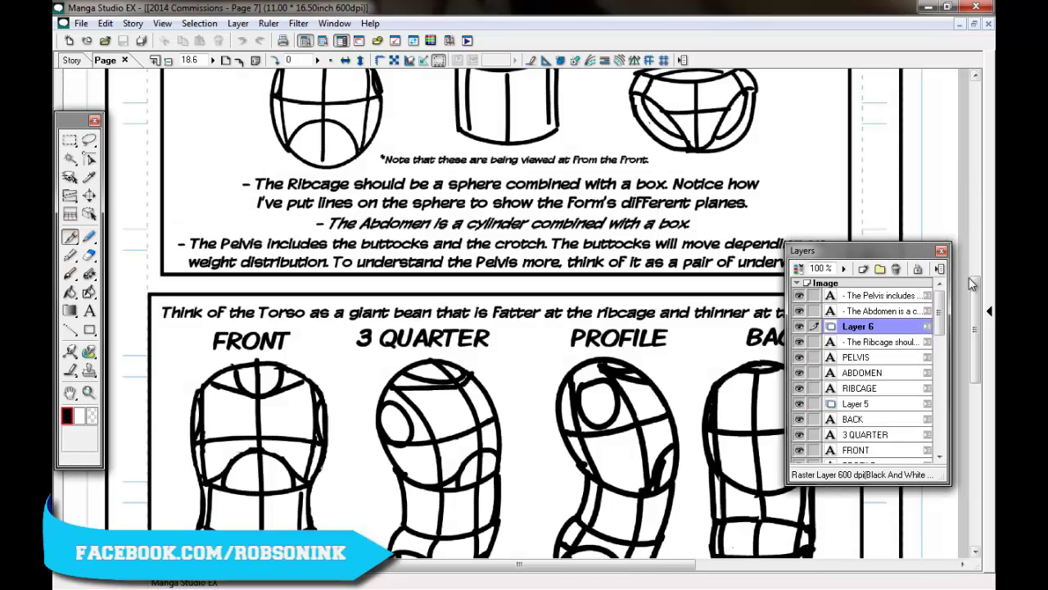
{"action": "left_click_drag", "start_coordinate": [975, 286], "coordinate": [977, 340]}
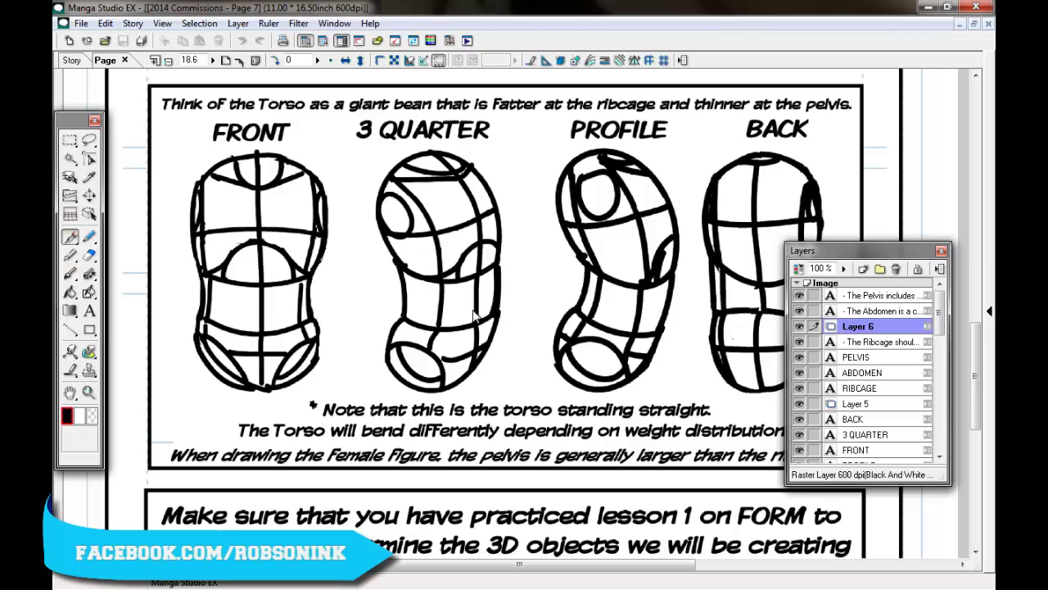
Trace the side-plane form line down the three-quarter torso on page 7 in black, and undo it
{"action": "left_click_drag", "start_coordinate": [416, 202], "coordinate": [439, 353]}
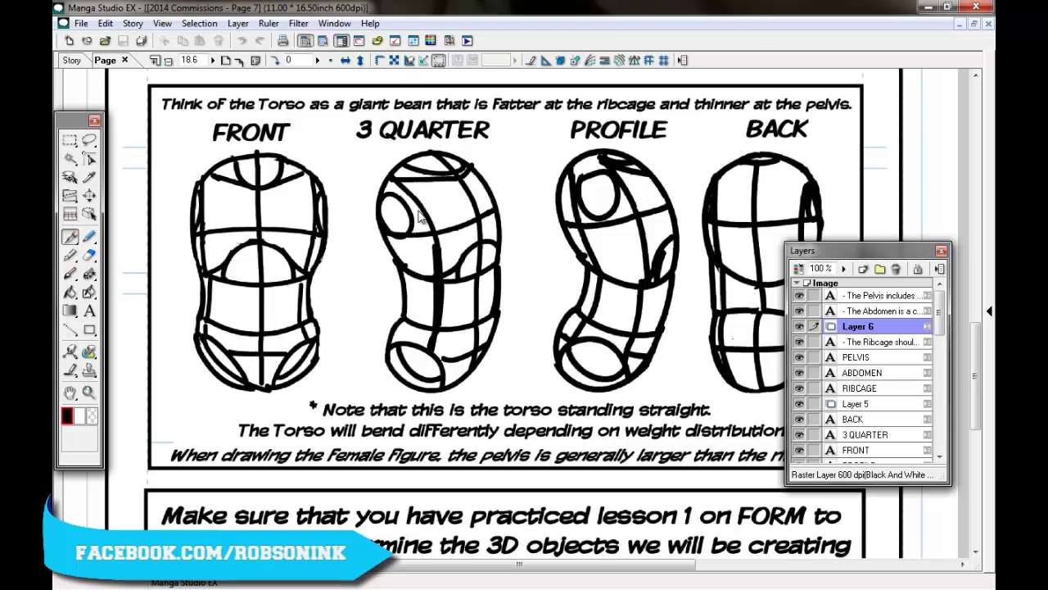
{"action": "scroll", "coordinate": [468, 329], "scroll_direction": "down", "scroll_amount": 1}
{"action": "key", "text": "ctrl+z"}
{"action": "scroll", "coordinate": [508, 280], "scroll_direction": "down", "scroll_amount": 4}
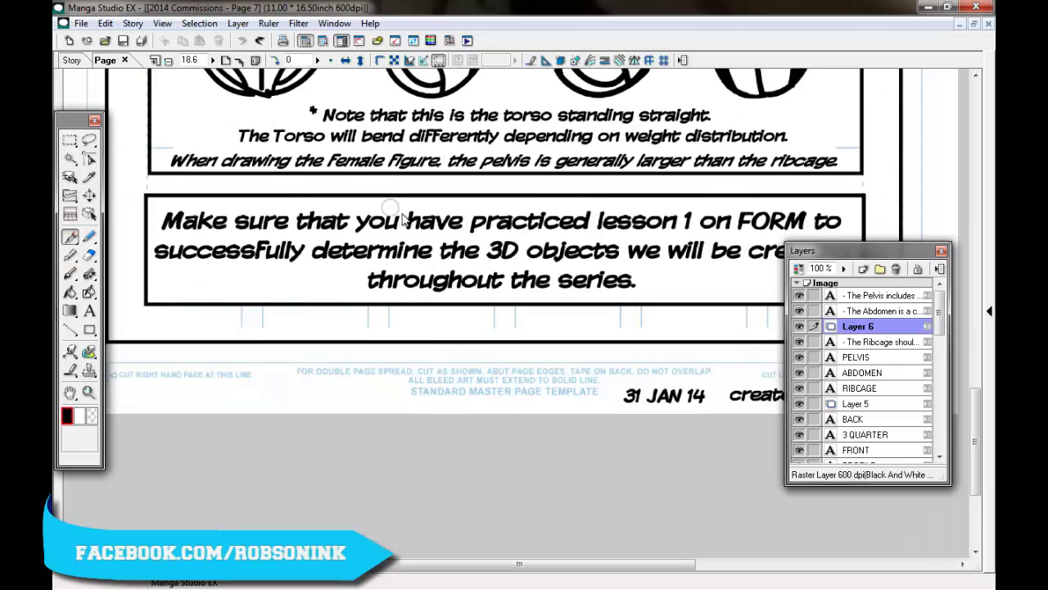
{"action": "scroll", "coordinate": [405, 219], "scroll_direction": "up", "scroll_amount": 4}
{"action": "scroll", "coordinate": [408, 219], "scroll_direction": "up", "scroll_amount": 2}
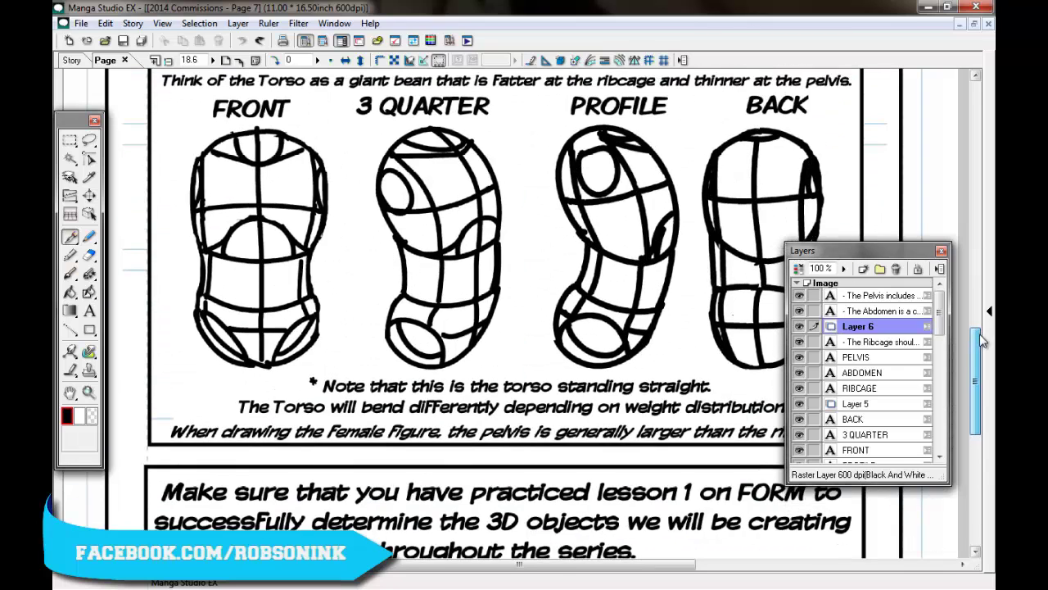
Scribble black shading over the side plane of the three-quarter torso, add a stroke near its ribcage, and undo both
{"action": "mouse_move", "coordinate": [411, 303]}
{"action": "left_mouse_down"}
{"action": "mouse_move", "coordinate": [421, 229]}
{"action": "mouse_move", "coordinate": [438, 291]}
{"action": "mouse_move", "coordinate": [431, 237]}
{"action": "mouse_move", "coordinate": [402, 225]}
{"action": "mouse_move", "coordinate": [380, 162]}
{"action": "mouse_move", "coordinate": [415, 211]}
{"action": "mouse_move", "coordinate": [413, 299]}
{"action": "mouse_move", "coordinate": [394, 188]}
{"action": "left_mouse_up"}
{"action": "scroll", "coordinate": [393, 192], "scroll_direction": "up", "scroll_amount": 3}
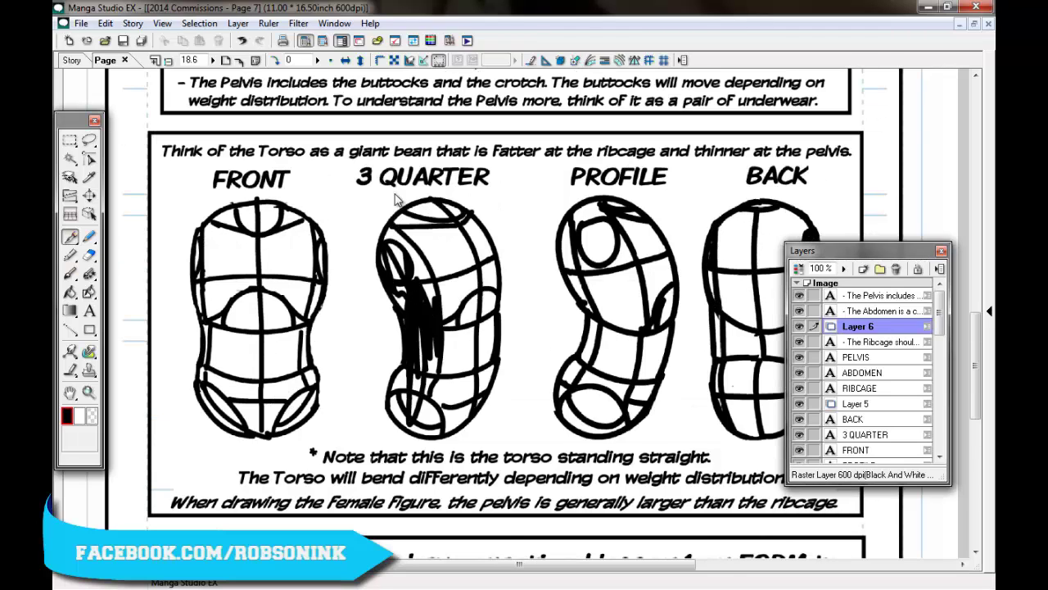
{"action": "key", "text": "ctrl+z"}
{"action": "mouse_move", "coordinate": [444, 297]}
{"action": "left_mouse_down"}
{"action": "mouse_move", "coordinate": [439, 400]}
{"action": "mouse_move", "coordinate": [445, 358]}
{"action": "mouse_move", "coordinate": [474, 371]}
{"action": "mouse_move", "coordinate": [478, 239]}
{"action": "mouse_move", "coordinate": [450, 284]}
{"action": "mouse_move", "coordinate": [456, 243]}
{"action": "mouse_move", "coordinate": [485, 288]}
{"action": "left_mouse_up"}
{"action": "key", "text": "ctrl+z"}
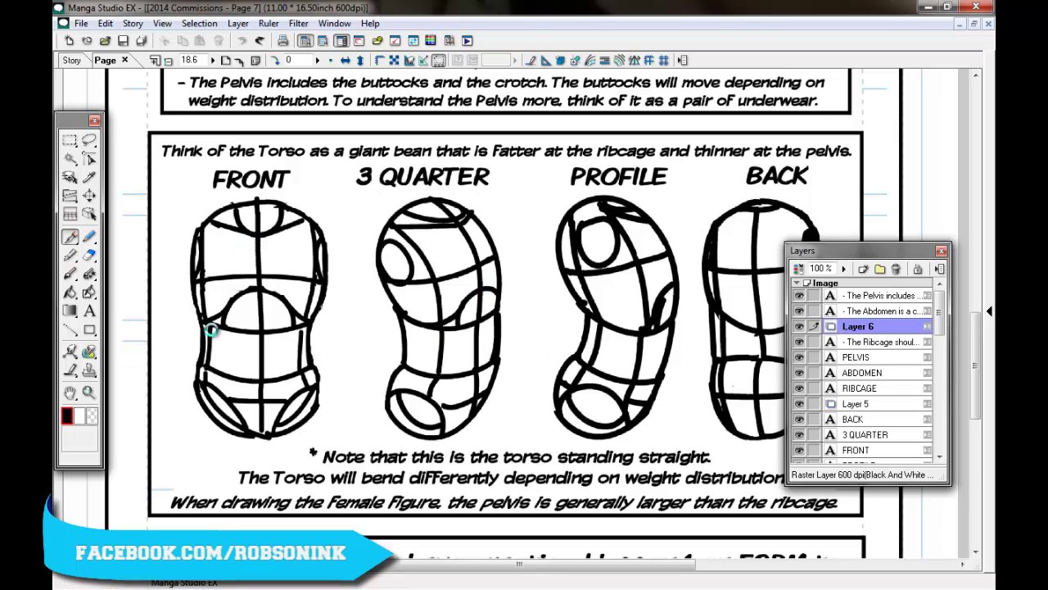
Add a 600 dpi black-and-white raster layer above Layer 6 and set its drawing color to red, RGB 237, 28, 36
{"action": "left_click", "coordinate": [861, 268]}
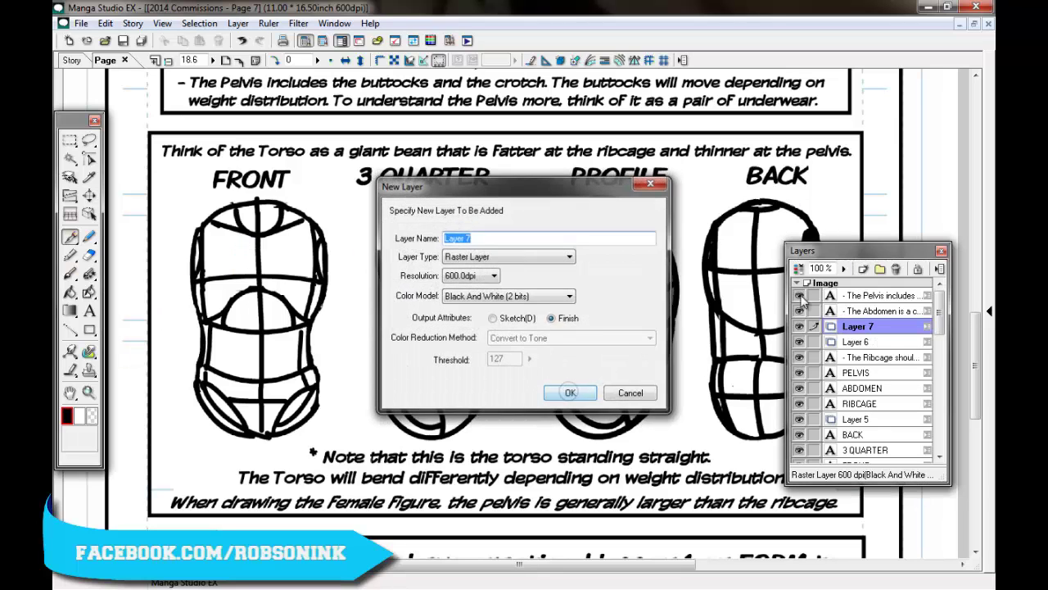
{"action": "key", "text": "Return"}
{"action": "left_click", "coordinate": [67, 416]}
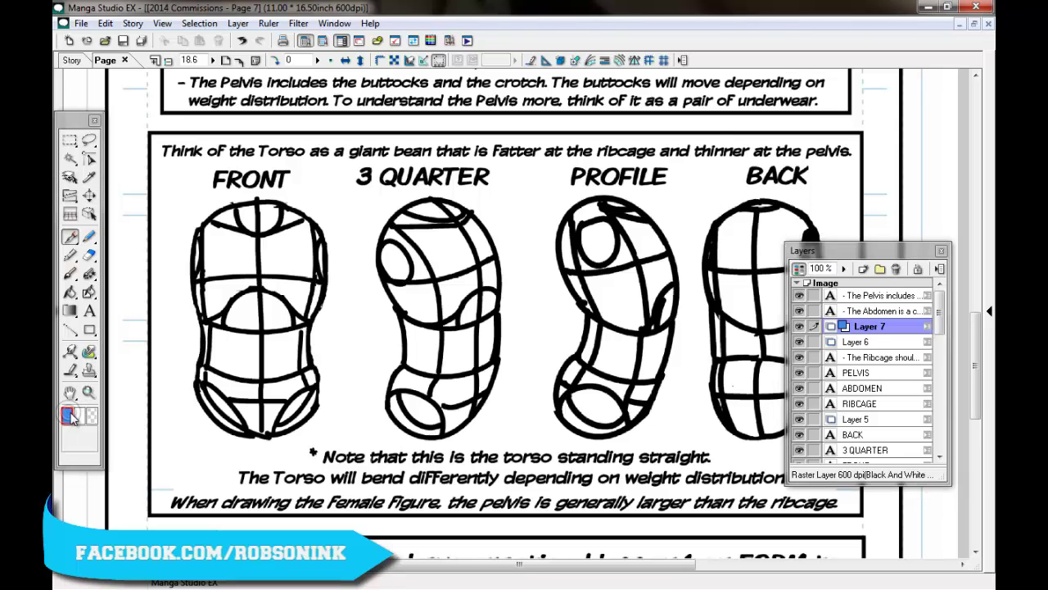
{"action": "left_click", "coordinate": [360, 369]}
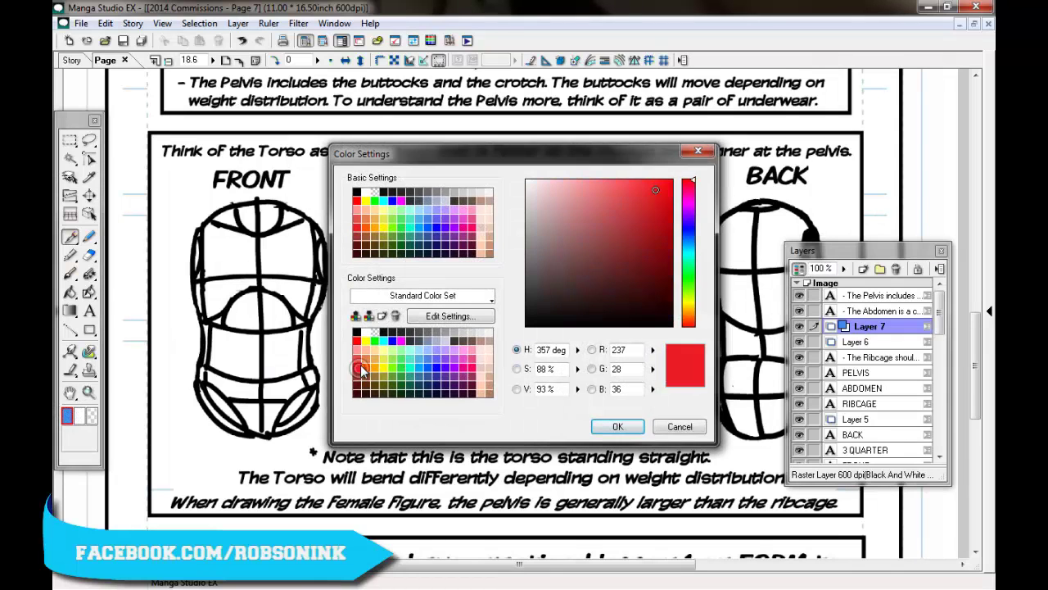
{"action": "left_click", "coordinate": [617, 426]}
Trace the two clavicle lines in red on the front torso and start the one on the three-quarter torso
{"action": "left_click_drag", "start_coordinate": [231, 227], "coordinate": [310, 220]}
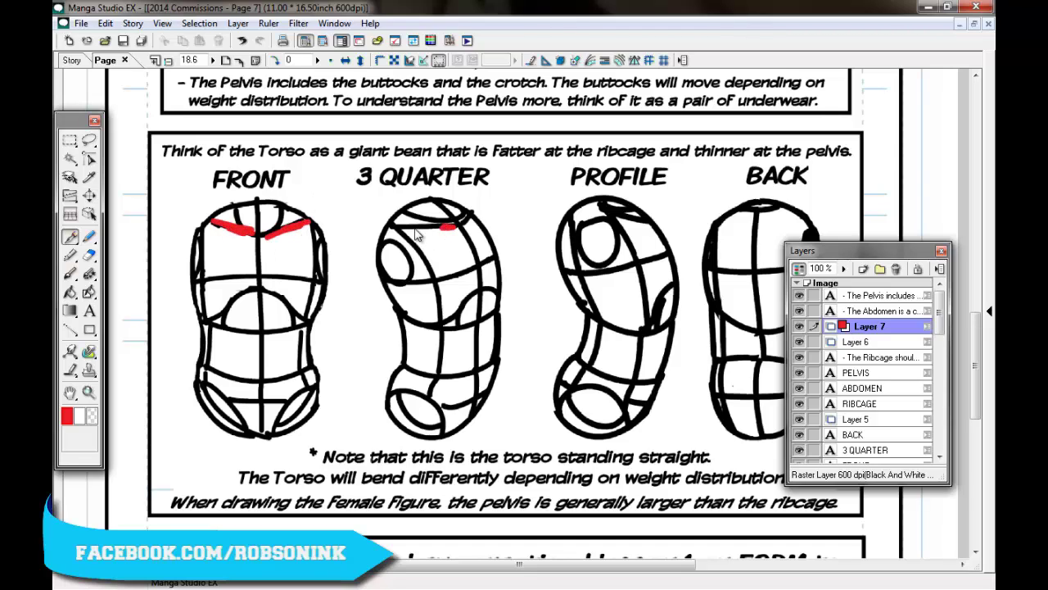